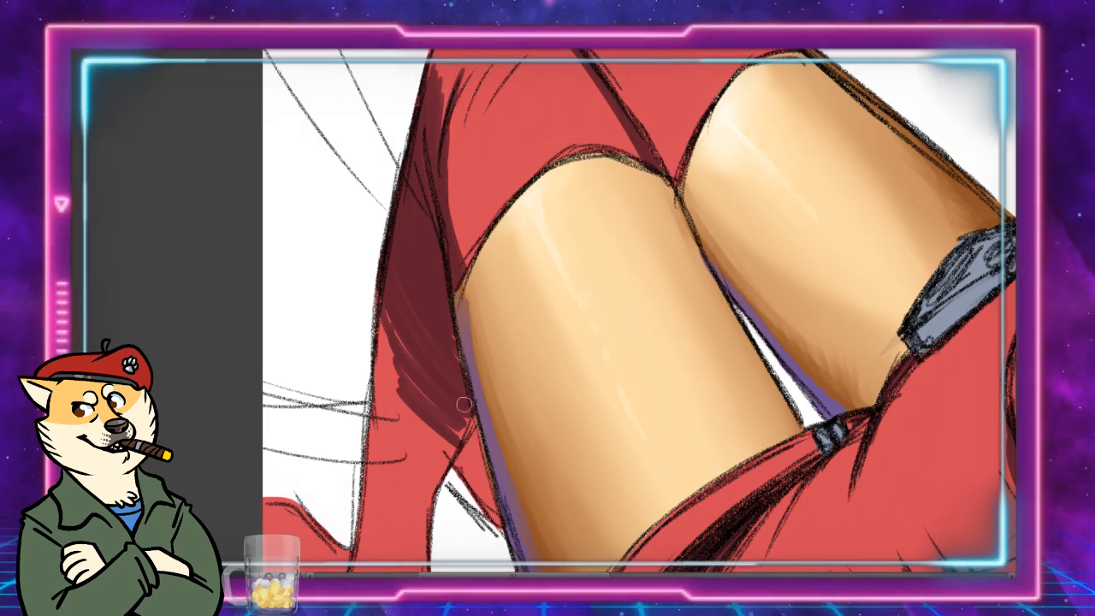
Step: Fill in the dark red shadow across the calf of the red stocking beside the thigh
{"action": "mouse_move", "coordinate": [475, 413]}
{"action": "left_mouse_down"}
{"action": "mouse_move", "coordinate": [457, 441]}
{"action": "mouse_move", "coordinate": [469, 425]}
{"action": "left_mouse_up"}
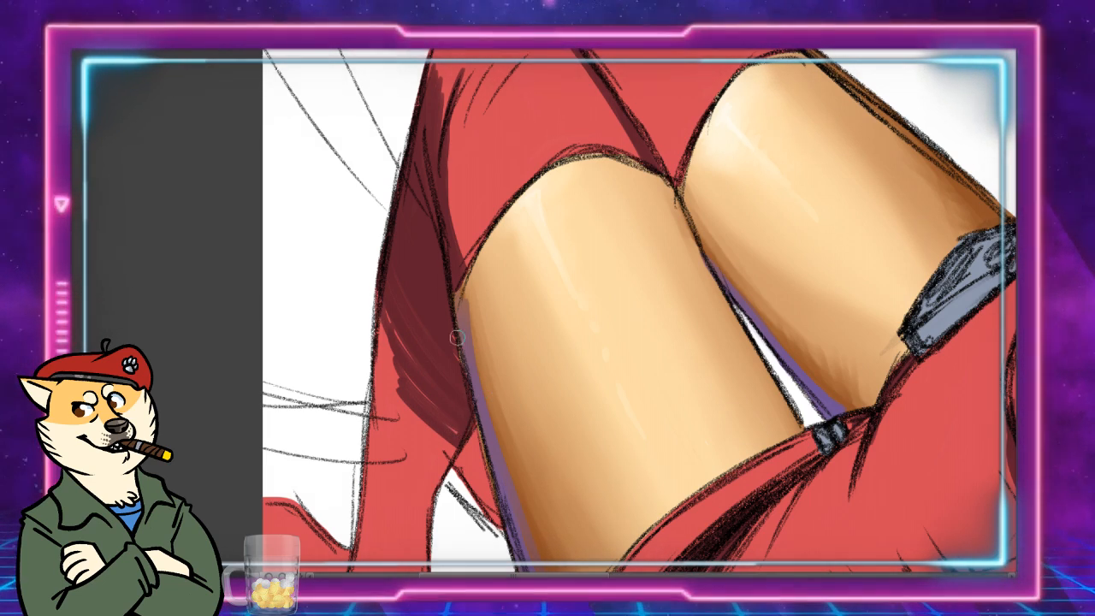
{"action": "mouse_move", "coordinate": [456, 339]}
{"action": "left_mouse_down"}
{"action": "mouse_move", "coordinate": [470, 399]}
{"action": "mouse_move", "coordinate": [452, 428]}
{"action": "left_mouse_up"}
{"action": "mouse_move", "coordinate": [425, 388]}
{"action": "left_mouse_down"}
{"action": "mouse_move", "coordinate": [415, 318]}
{"action": "mouse_move", "coordinate": [391, 306]}
{"action": "mouse_move", "coordinate": [380, 390]}
{"action": "mouse_move", "coordinate": [395, 355]}
{"action": "mouse_move", "coordinate": [385, 350]}
{"action": "left_mouse_up"}
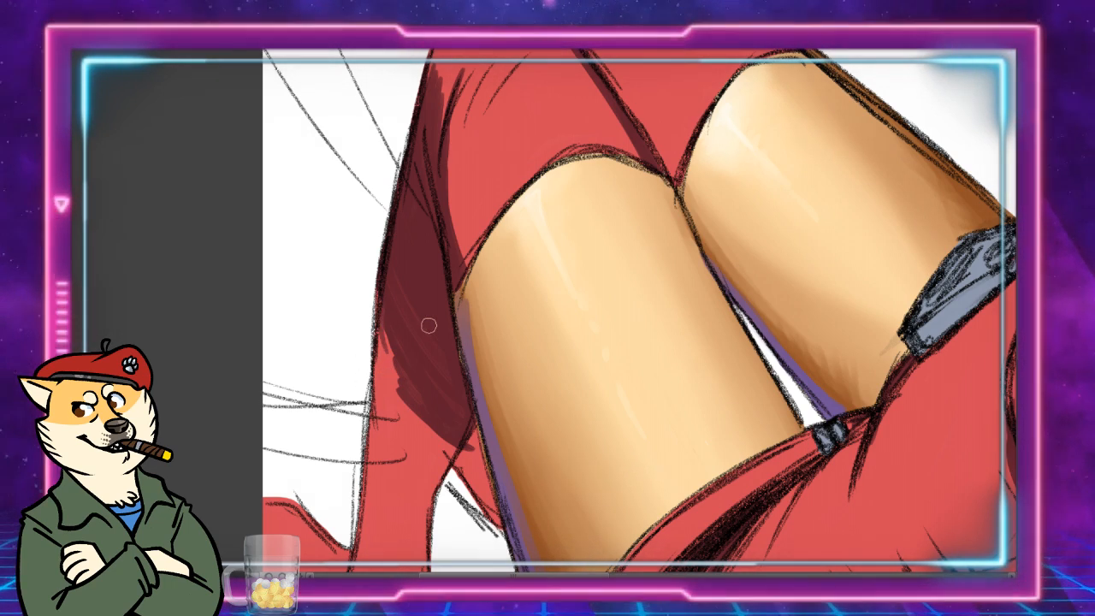
Step: Erase the shadow from the middle of the calf and repaint it with a jagged edge along the calf's outer side
{"action": "mouse_move", "coordinate": [429, 325]}
{"action": "left_mouse_down"}
{"action": "mouse_move", "coordinate": [420, 415]}
{"action": "mouse_move", "coordinate": [430, 285]}
{"action": "mouse_move", "coordinate": [441, 408]}
{"action": "mouse_move", "coordinate": [435, 330]}
{"action": "mouse_move", "coordinate": [418, 432]}
{"action": "mouse_move", "coordinate": [432, 325]}
{"action": "left_mouse_up"}
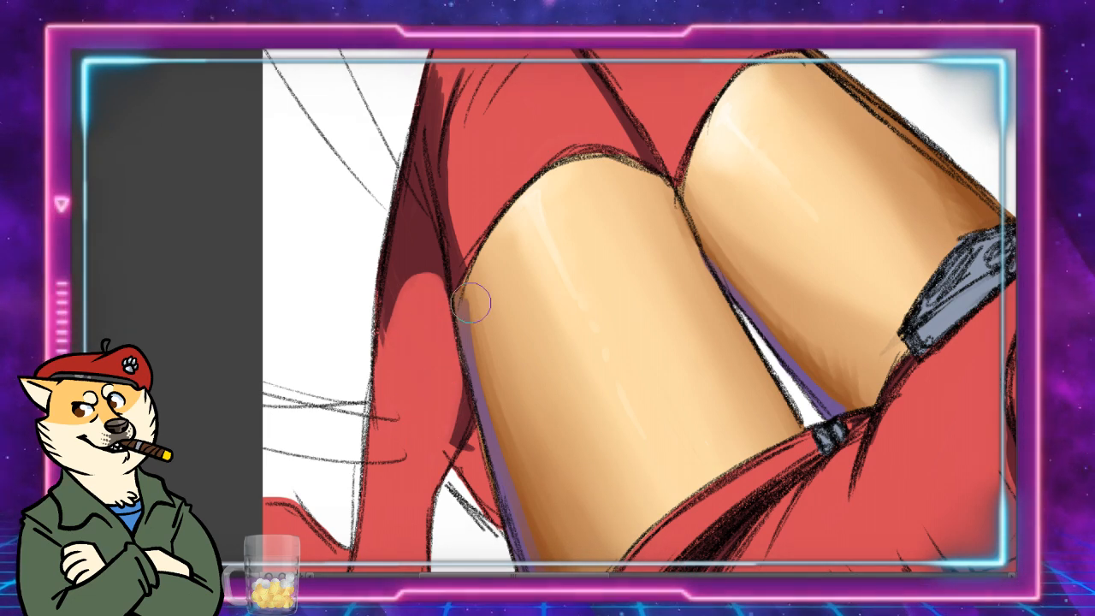
{"action": "mouse_move", "coordinate": [471, 304]}
{"action": "left_mouse_down"}
{"action": "mouse_move", "coordinate": [413, 277]}
{"action": "mouse_move", "coordinate": [421, 247]}
{"action": "mouse_move", "coordinate": [422, 261]}
{"action": "mouse_move", "coordinate": [403, 248]}
{"action": "mouse_move", "coordinate": [405, 301]}
{"action": "mouse_move", "coordinate": [385, 301]}
{"action": "mouse_move", "coordinate": [410, 261]}
{"action": "mouse_move", "coordinate": [428, 289]}
{"action": "mouse_move", "coordinate": [391, 281]}
{"action": "mouse_move", "coordinate": [392, 334]}
{"action": "mouse_move", "coordinate": [372, 332]}
{"action": "mouse_move", "coordinate": [369, 345]}
{"action": "mouse_move", "coordinate": [381, 400]}
{"action": "left_mouse_up"}
{"action": "left_click_drag", "start_coordinate": [389, 290], "coordinate": [378, 466]}
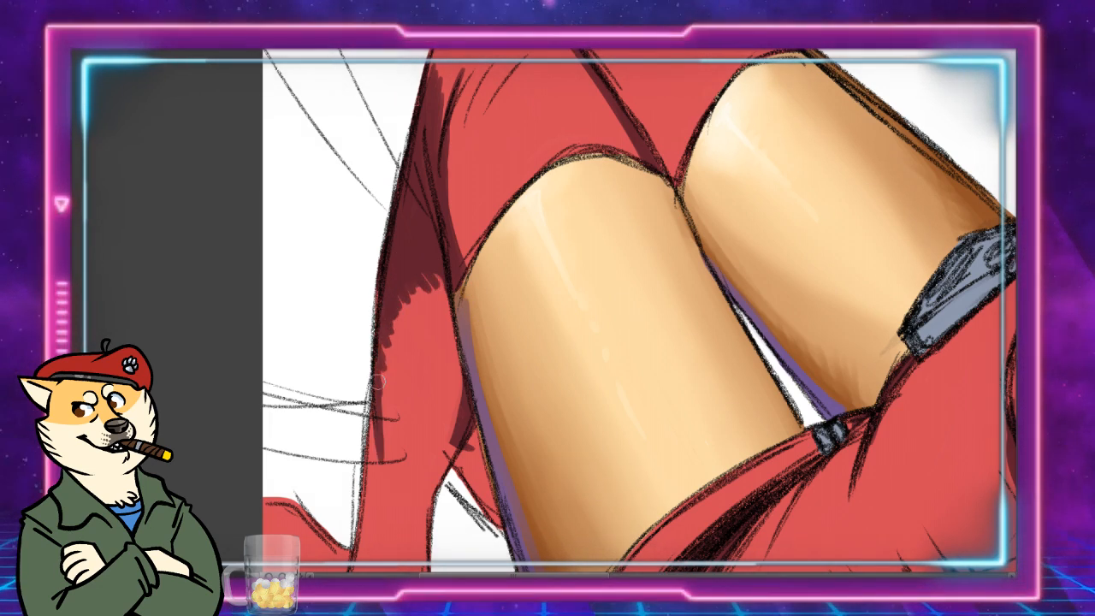
{"action": "left_click_drag", "start_coordinate": [374, 335], "coordinate": [385, 458]}
{"action": "left_click_drag", "start_coordinate": [385, 402], "coordinate": [383, 367]}
{"action": "mouse_move", "coordinate": [390, 326]}
{"action": "left_mouse_down"}
{"action": "mouse_move", "coordinate": [381, 401]}
{"action": "mouse_move", "coordinate": [394, 452]}
{"action": "mouse_move", "coordinate": [378, 472]}
{"action": "left_mouse_up"}
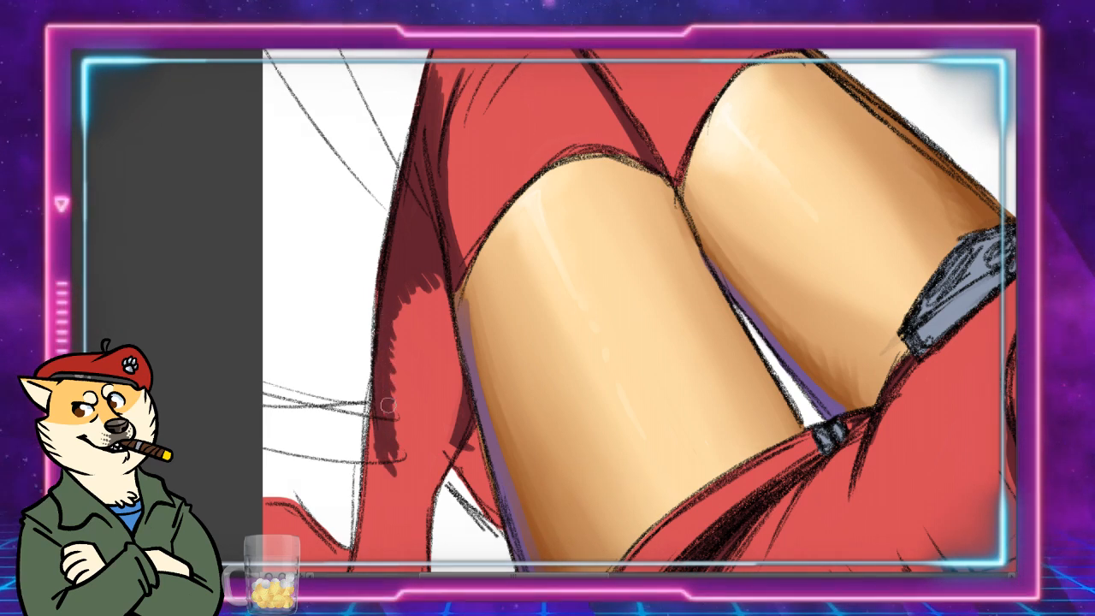
{"action": "left_click_drag", "start_coordinate": [385, 395], "coordinate": [384, 470]}
Step: Paint dark red shadows along both sides of the lower leg, over the foot and on the stocking part behind it
{"action": "mouse_move", "coordinate": [465, 429]}
{"action": "left_mouse_down"}
{"action": "mouse_move", "coordinate": [424, 482]}
{"action": "mouse_move", "coordinate": [422, 525]}
{"action": "mouse_move", "coordinate": [508, 348]}
{"action": "left_mouse_up"}
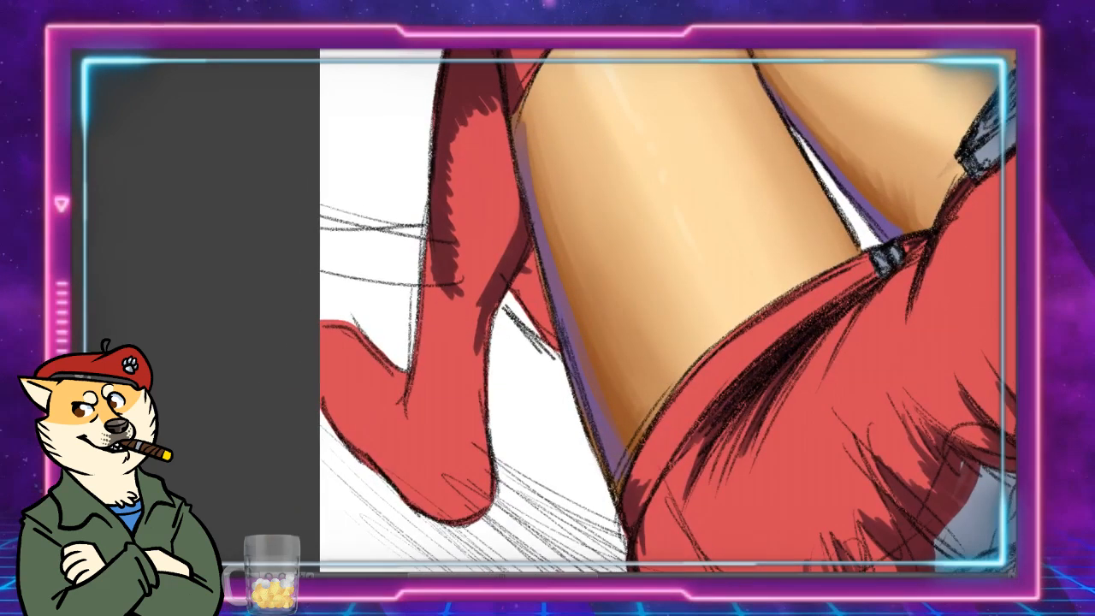
{"action": "mouse_move", "coordinate": [471, 404]}
{"action": "left_mouse_down"}
{"action": "mouse_move", "coordinate": [484, 440]}
{"action": "mouse_move", "coordinate": [485, 302]}
{"action": "mouse_move", "coordinate": [467, 451]}
{"action": "mouse_move", "coordinate": [477, 461]}
{"action": "mouse_move", "coordinate": [483, 432]}
{"action": "mouse_move", "coordinate": [485, 486]}
{"action": "mouse_move", "coordinate": [492, 477]}
{"action": "mouse_move", "coordinate": [483, 519]}
{"action": "left_mouse_up"}
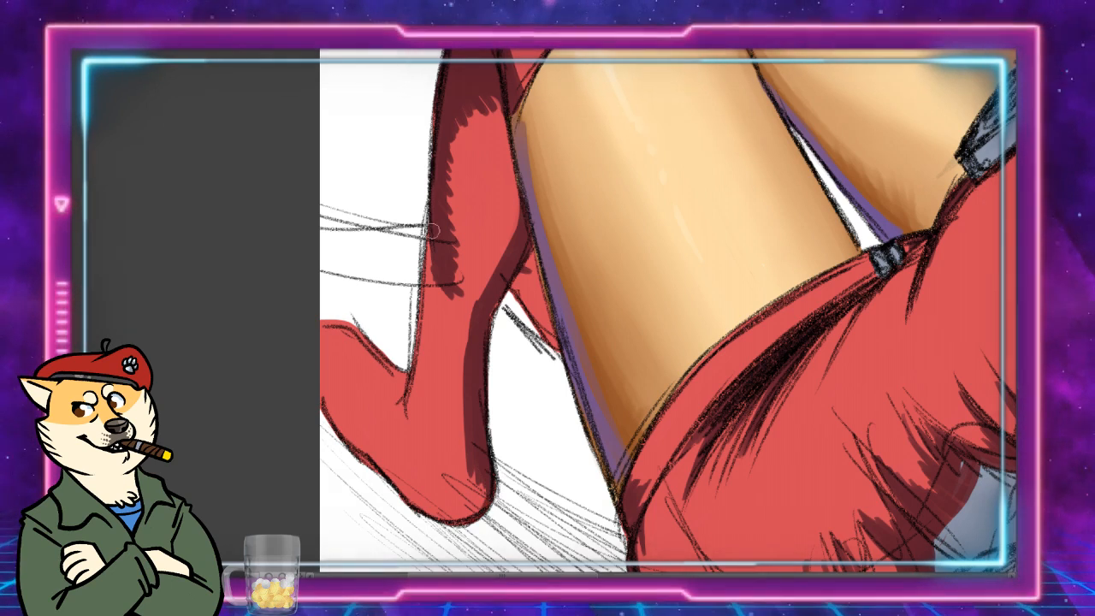
{"action": "mouse_move", "coordinate": [436, 228]}
{"action": "left_mouse_down"}
{"action": "mouse_move", "coordinate": [420, 322]}
{"action": "mouse_move", "coordinate": [433, 212]}
{"action": "mouse_move", "coordinate": [401, 365]}
{"action": "mouse_move", "coordinate": [405, 398]}
{"action": "mouse_move", "coordinate": [426, 302]}
{"action": "mouse_move", "coordinate": [401, 379]}
{"action": "mouse_move", "coordinate": [410, 344]}
{"action": "mouse_move", "coordinate": [455, 279]}
{"action": "mouse_move", "coordinate": [438, 281]}
{"action": "mouse_move", "coordinate": [432, 323]}
{"action": "left_mouse_up"}
{"action": "left_click_drag", "start_coordinate": [441, 278], "coordinate": [438, 327]}
{"action": "mouse_move", "coordinate": [443, 255]}
{"action": "left_mouse_down"}
{"action": "mouse_move", "coordinate": [416, 457]}
{"action": "mouse_move", "coordinate": [422, 344]}
{"action": "mouse_move", "coordinate": [405, 339]}
{"action": "mouse_move", "coordinate": [438, 416]}
{"action": "mouse_move", "coordinate": [434, 398]}
{"action": "mouse_move", "coordinate": [422, 429]}
{"action": "mouse_move", "coordinate": [427, 404]}
{"action": "mouse_move", "coordinate": [439, 463]}
{"action": "mouse_move", "coordinate": [426, 429]}
{"action": "mouse_move", "coordinate": [416, 516]}
{"action": "mouse_move", "coordinate": [421, 422]}
{"action": "left_mouse_up"}
{"action": "left_click_drag", "start_coordinate": [470, 485], "coordinate": [475, 520]}
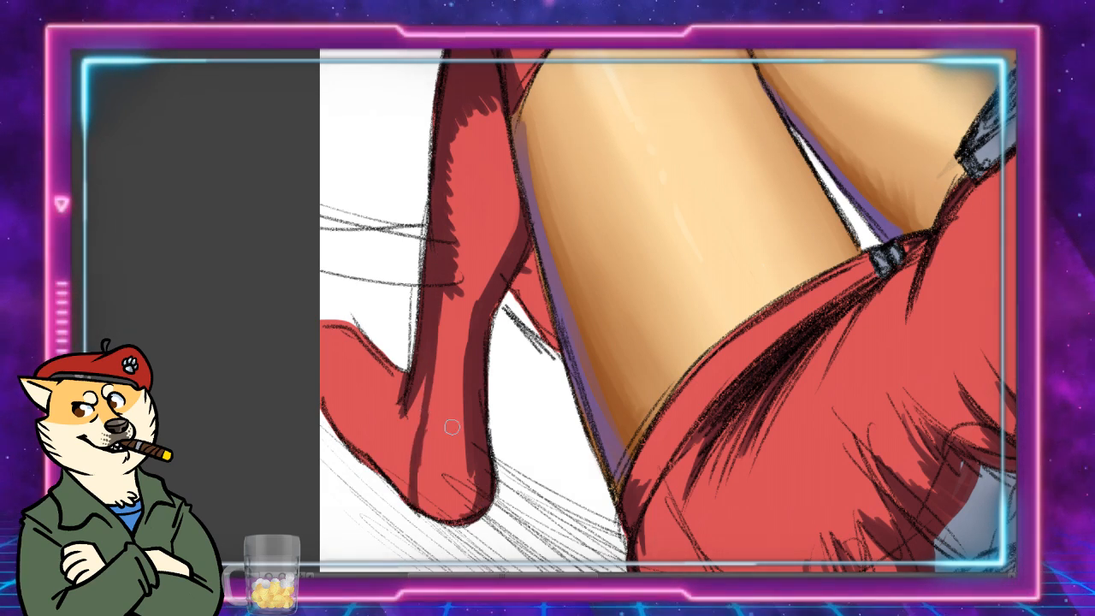
{"action": "mouse_move", "coordinate": [451, 427]}
{"action": "left_mouse_down"}
{"action": "mouse_move", "coordinate": [408, 424]}
{"action": "mouse_move", "coordinate": [415, 378]}
{"action": "mouse_move", "coordinate": [401, 447]}
{"action": "mouse_move", "coordinate": [382, 476]}
{"action": "mouse_move", "coordinate": [367, 453]}
{"action": "mouse_move", "coordinate": [372, 367]}
{"action": "mouse_move", "coordinate": [378, 446]}
{"action": "mouse_move", "coordinate": [397, 486]}
{"action": "mouse_move", "coordinate": [334, 387]}
{"action": "mouse_move", "coordinate": [369, 452]}
{"action": "mouse_move", "coordinate": [356, 438]}
{"action": "mouse_move", "coordinate": [347, 450]}
{"action": "mouse_move", "coordinate": [321, 362]}
{"action": "mouse_move", "coordinate": [363, 401]}
{"action": "left_mouse_up"}
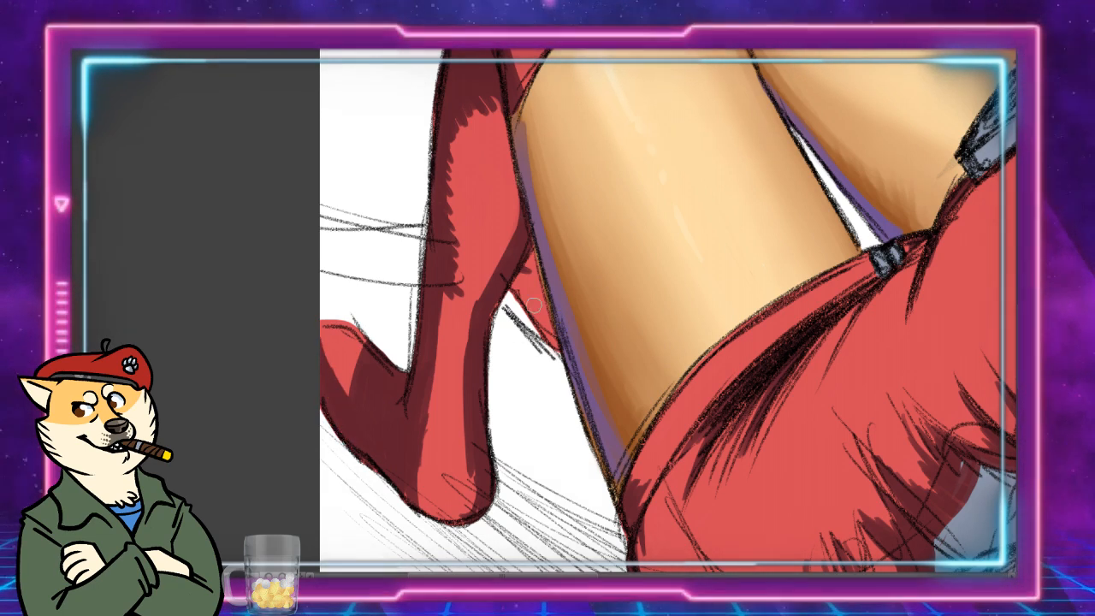
{"action": "mouse_move", "coordinate": [526, 279]}
{"action": "left_mouse_down"}
{"action": "mouse_move", "coordinate": [539, 238]}
{"action": "mouse_move", "coordinate": [523, 272]}
{"action": "mouse_move", "coordinate": [541, 315]}
{"action": "mouse_move", "coordinate": [522, 286]}
{"action": "mouse_move", "coordinate": [552, 342]}
{"action": "mouse_move", "coordinate": [548, 230]}
{"action": "left_mouse_up"}
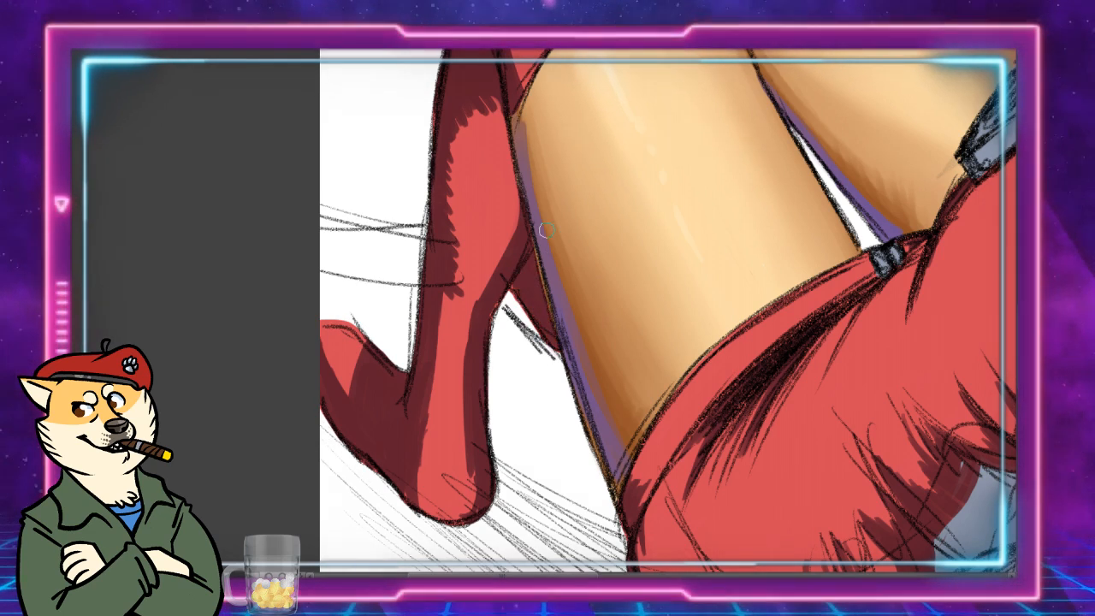
Step: Shade the outer edge of the front knee and the inner and upper edges of the rear knee on the stockings
{"action": "mouse_move", "coordinate": [766, 241]}
{"action": "left_mouse_down"}
{"action": "mouse_move", "coordinate": [604, 415]}
{"action": "mouse_move", "coordinate": [490, 599]}
{"action": "mouse_move", "coordinate": [413, 602]}
{"action": "left_mouse_up"}
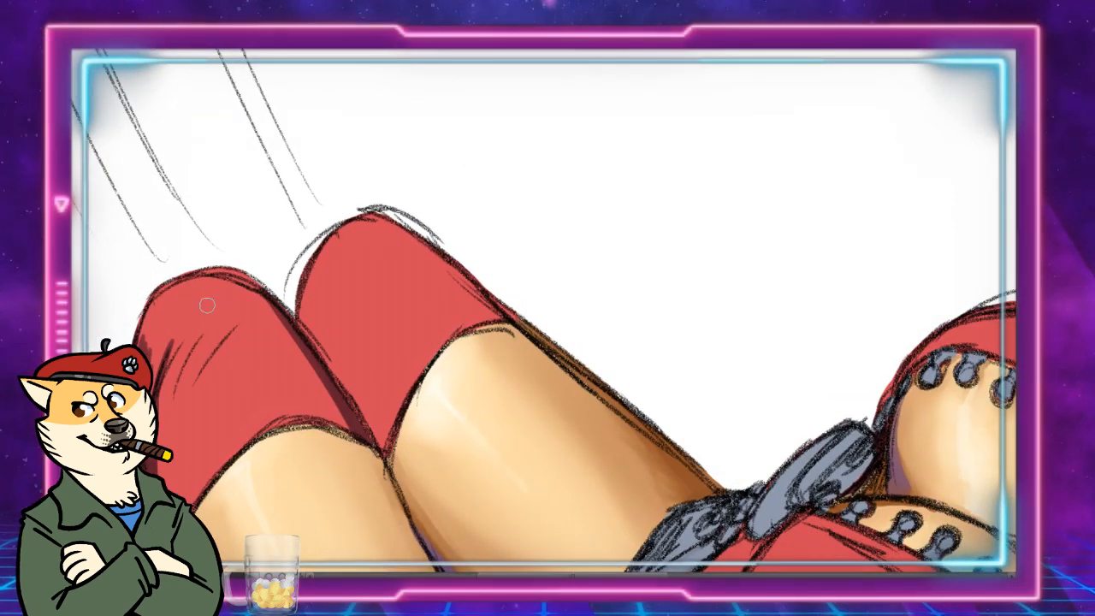
{"action": "mouse_move", "coordinate": [148, 345]}
{"action": "left_mouse_down"}
{"action": "mouse_move", "coordinate": [174, 295]}
{"action": "mouse_move", "coordinate": [161, 303]}
{"action": "mouse_move", "coordinate": [224, 287]}
{"action": "left_mouse_up"}
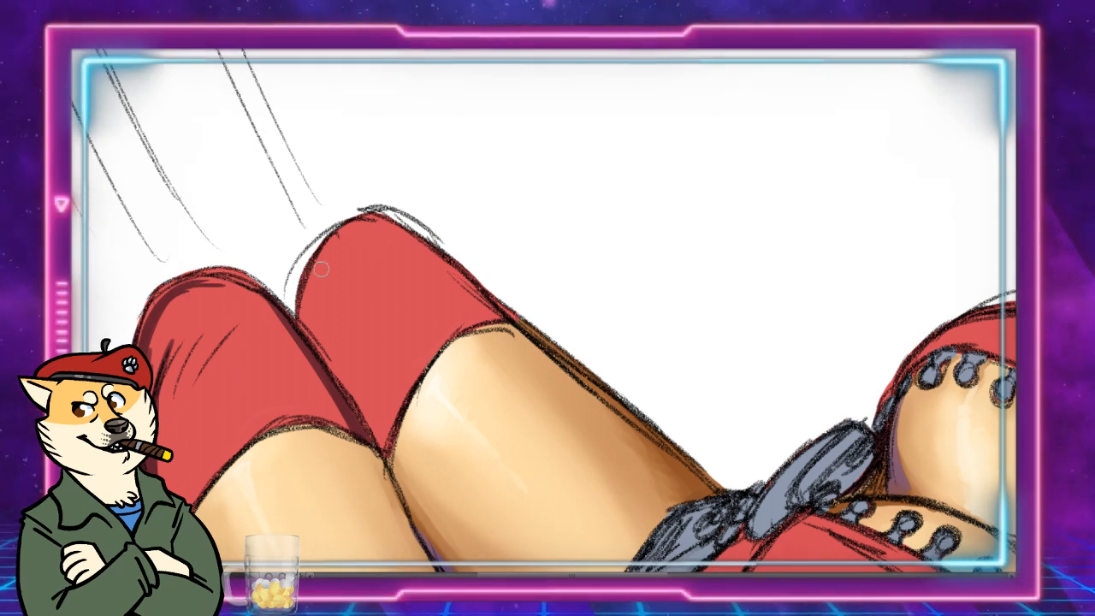
{"action": "left_click_drag", "start_coordinate": [322, 248], "coordinate": [343, 376]}
{"action": "mouse_move", "coordinate": [301, 280]}
{"action": "left_mouse_down"}
{"action": "mouse_move", "coordinate": [305, 322]}
{"action": "mouse_move", "coordinate": [399, 441]}
{"action": "left_mouse_up"}
{"action": "left_click_drag", "start_coordinate": [344, 381], "coordinate": [389, 457]}
{"action": "left_click_drag", "start_coordinate": [316, 286], "coordinate": [391, 421]}
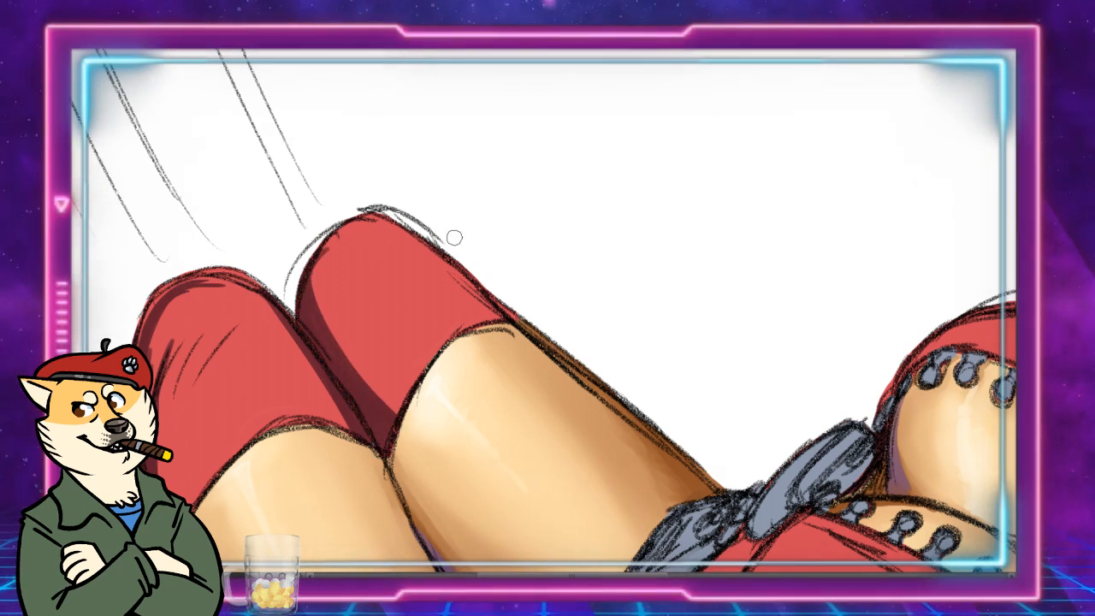
{"action": "left_click_drag", "start_coordinate": [368, 215], "coordinate": [503, 321]}
{"action": "mouse_move", "coordinate": [416, 234]}
{"action": "left_mouse_down"}
{"action": "mouse_move", "coordinate": [498, 315]}
{"action": "mouse_move", "coordinate": [340, 223]}
{"action": "left_mouse_up"}
Step: Paint a dark red shadow on the red cloth directly beneath the grey bow
{"action": "mouse_move", "coordinate": [719, 436]}
{"action": "left_mouse_down"}
{"action": "mouse_move", "coordinate": [518, 297]}
{"action": "mouse_move", "coordinate": [178, 231]}
{"action": "mouse_move", "coordinate": [179, 136]}
{"action": "left_mouse_up"}
{"action": "mouse_move", "coordinate": [175, 268]}
{"action": "left_mouse_down"}
{"action": "mouse_move", "coordinate": [253, 283]}
{"action": "mouse_move", "coordinate": [436, 266]}
{"action": "mouse_move", "coordinate": [427, 259]}
{"action": "left_mouse_up"}
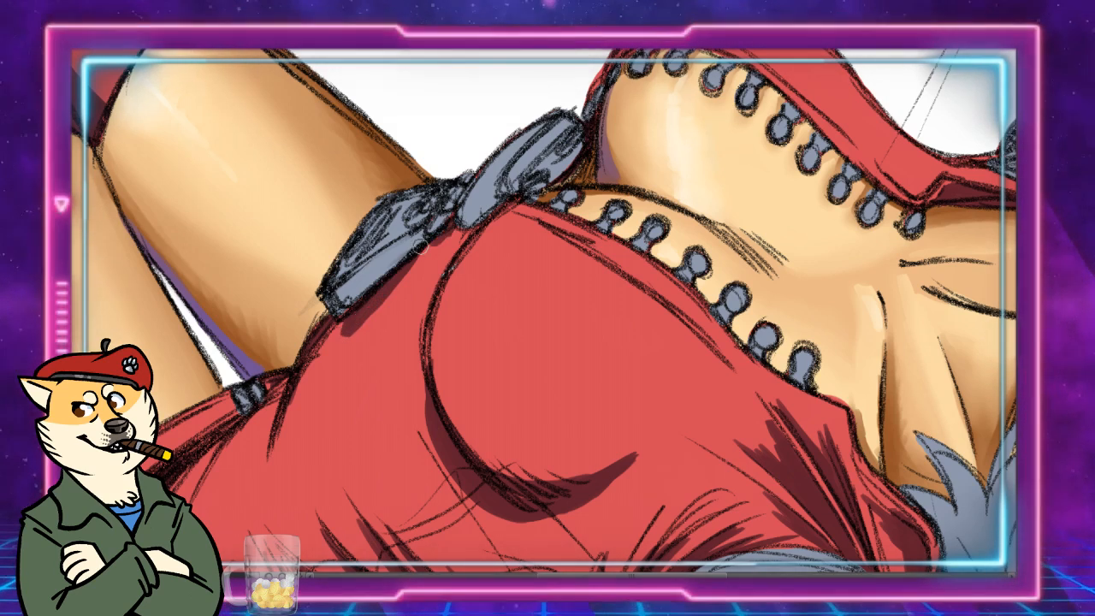
Step: Shade the red paw glove in the gap between its fingers and along the lower edge of the thumb
{"action": "left_click_drag", "start_coordinate": [967, 214], "coordinate": [75, 412]}
{"action": "mouse_move", "coordinate": [627, 419]}
{"action": "left_mouse_down"}
{"action": "mouse_move", "coordinate": [623, 386]}
{"action": "mouse_move", "coordinate": [672, 407]}
{"action": "left_mouse_up"}
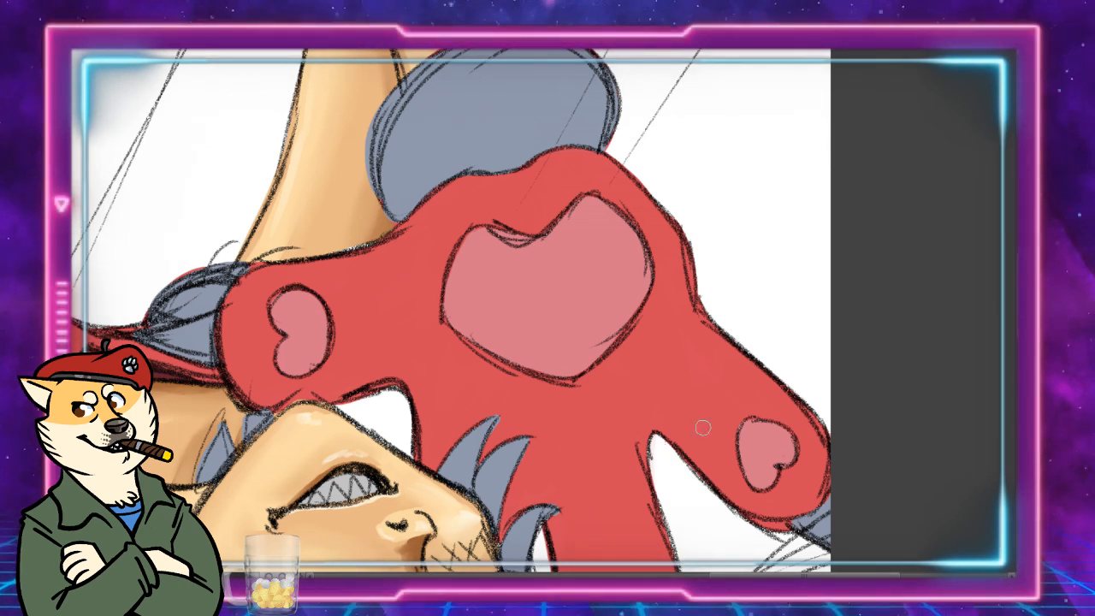
{"action": "mouse_move", "coordinate": [645, 423]}
{"action": "left_mouse_down"}
{"action": "mouse_move", "coordinate": [663, 522]}
{"action": "mouse_move", "coordinate": [645, 421]}
{"action": "mouse_move", "coordinate": [641, 433]}
{"action": "mouse_move", "coordinate": [673, 547]}
{"action": "mouse_move", "coordinate": [647, 434]}
{"action": "mouse_move", "coordinate": [674, 436]}
{"action": "left_mouse_up"}
{"action": "mouse_move", "coordinate": [240, 390]}
{"action": "left_mouse_down"}
{"action": "mouse_move", "coordinate": [313, 395]}
{"action": "mouse_move", "coordinate": [255, 402]}
{"action": "mouse_move", "coordinate": [404, 382]}
{"action": "mouse_move", "coordinate": [333, 394]}
{"action": "mouse_move", "coordinate": [401, 392]}
{"action": "mouse_move", "coordinate": [289, 399]}
{"action": "mouse_move", "coordinate": [393, 378]}
{"action": "mouse_move", "coordinate": [414, 464]}
{"action": "left_mouse_up"}
{"action": "mouse_move", "coordinate": [347, 392]}
{"action": "left_mouse_down"}
{"action": "mouse_move", "coordinate": [227, 384]}
{"action": "mouse_move", "coordinate": [317, 397]}
{"action": "mouse_move", "coordinate": [367, 354]}
{"action": "left_mouse_up"}
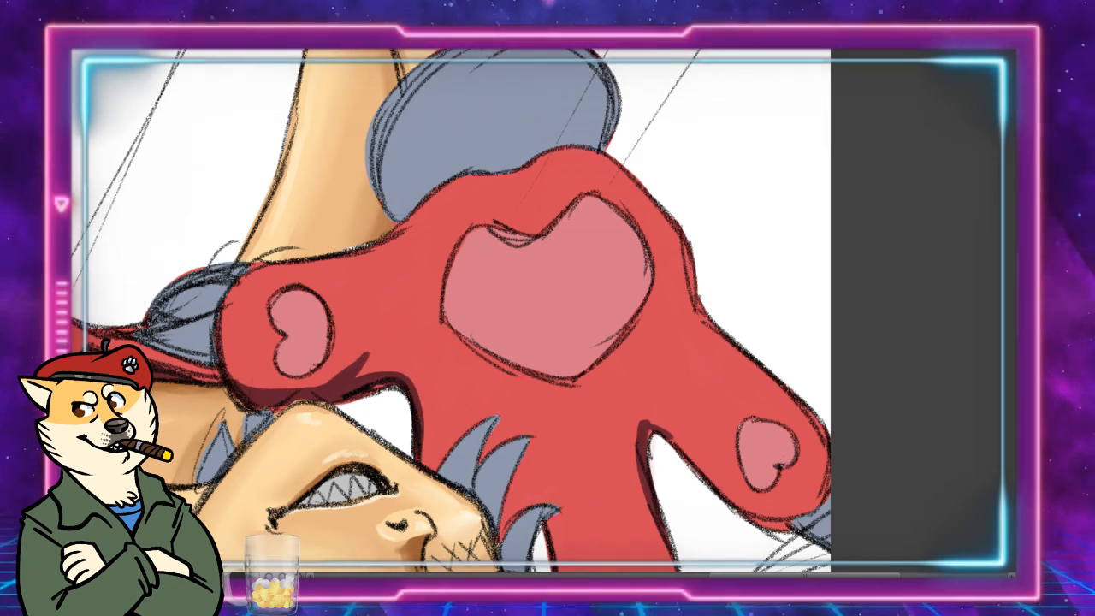
Step: Paint dark red shadows along the edge and around the tip of the glove's middle finger
{"action": "mouse_move", "coordinate": [513, 359]}
{"action": "left_mouse_down"}
{"action": "mouse_move", "coordinate": [355, 168]}
{"action": "mouse_move", "coordinate": [286, 155]}
{"action": "left_mouse_up"}
{"action": "left_click_drag", "start_coordinate": [561, 308], "coordinate": [566, 373]}
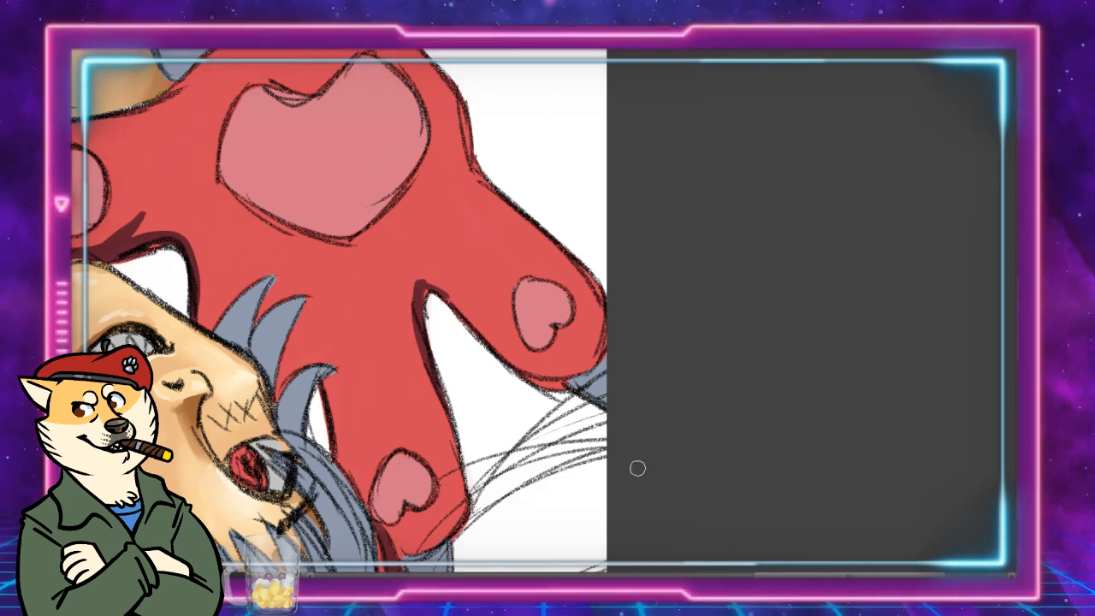
{"action": "mouse_move", "coordinate": [592, 467]}
{"action": "left_mouse_down"}
{"action": "mouse_move", "coordinate": [679, 313]}
{"action": "mouse_move", "coordinate": [941, 147]}
{"action": "mouse_move", "coordinate": [990, 215]}
{"action": "mouse_move", "coordinate": [963, 298]}
{"action": "mouse_move", "coordinate": [998, 305]}
{"action": "mouse_move", "coordinate": [667, 339]}
{"action": "mouse_move", "coordinate": [596, 543]}
{"action": "left_mouse_up"}
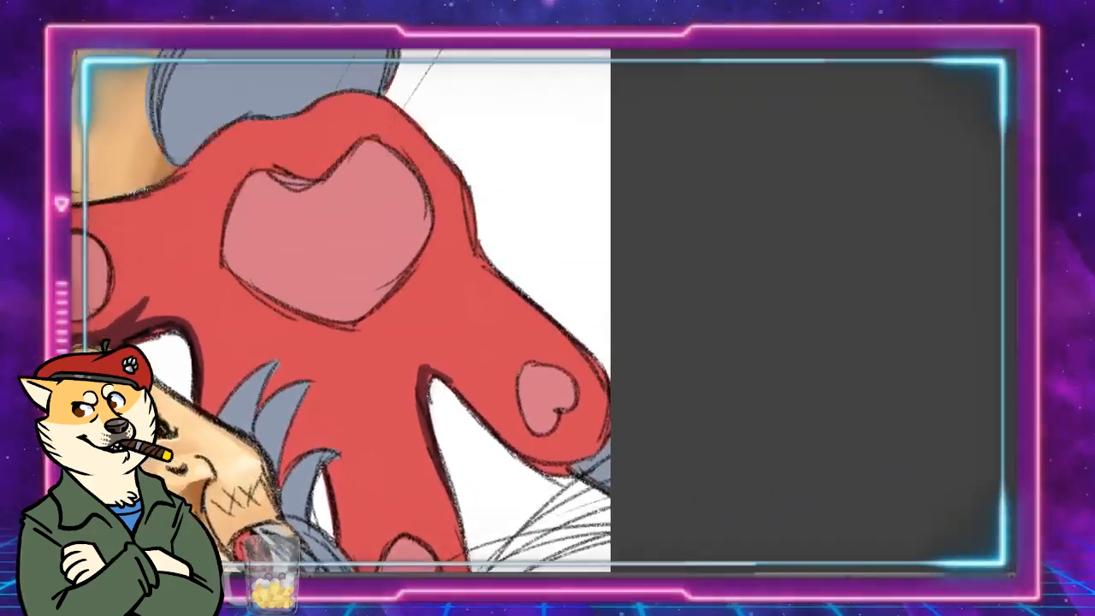
{"action": "mouse_move", "coordinate": [330, 514]}
{"action": "left_mouse_down"}
{"action": "mouse_move", "coordinate": [408, 529]}
{"action": "mouse_move", "coordinate": [336, 384]}
{"action": "mouse_move", "coordinate": [344, 465]}
{"action": "mouse_move", "coordinate": [384, 363]}
{"action": "left_mouse_up"}
{"action": "mouse_move", "coordinate": [416, 287]}
{"action": "left_mouse_down"}
{"action": "mouse_move", "coordinate": [456, 445]}
{"action": "mouse_move", "coordinate": [419, 492]}
{"action": "mouse_move", "coordinate": [387, 498]}
{"action": "left_mouse_up"}
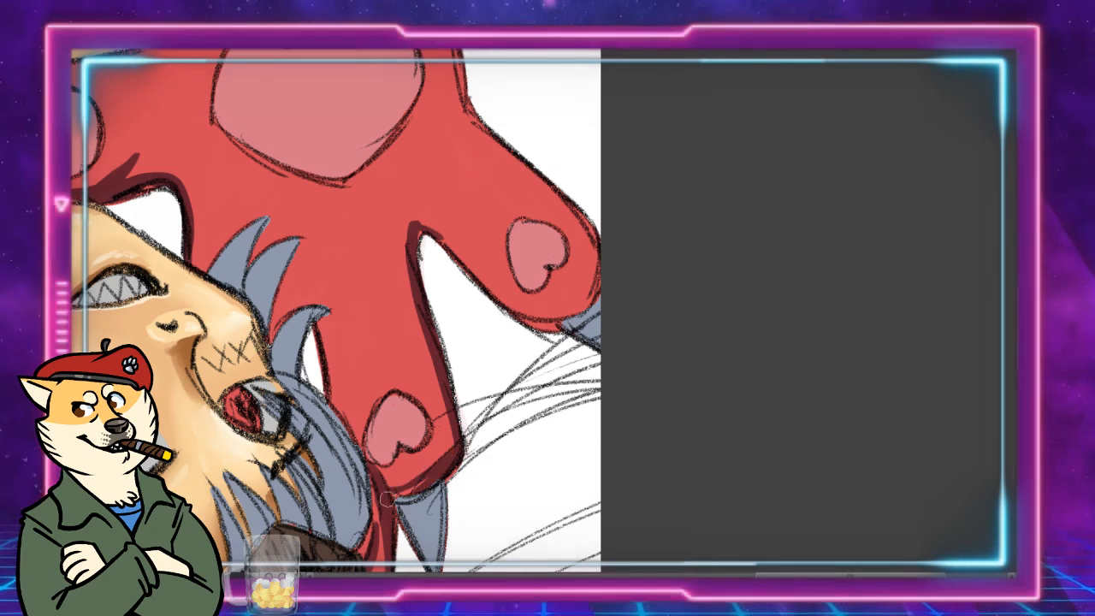
{"action": "left_click_drag", "start_coordinate": [441, 467], "coordinate": [392, 495]}
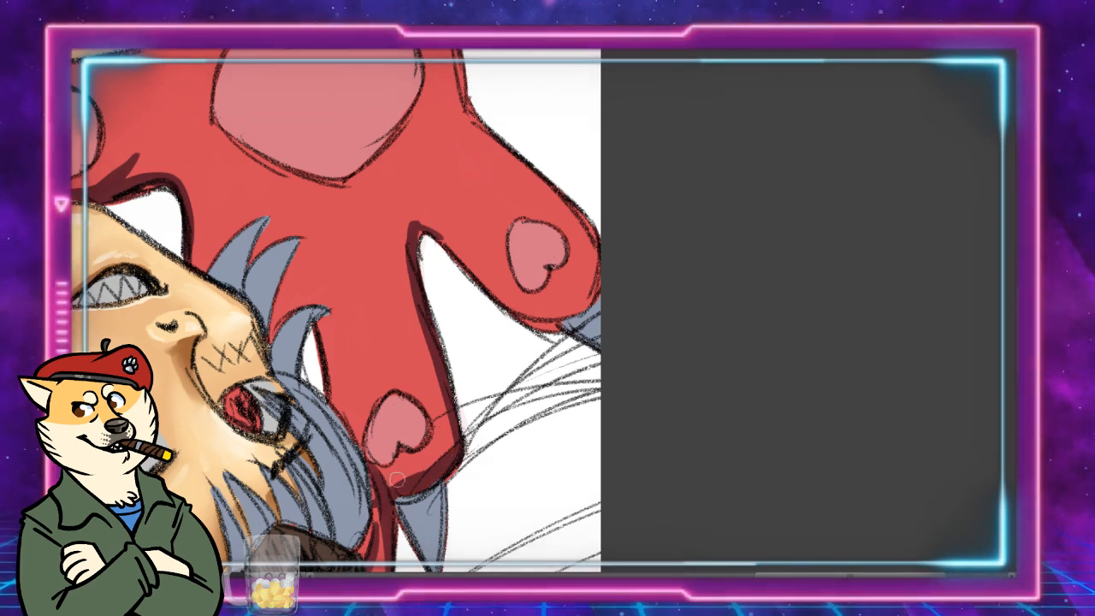
Step: Add shadow streaks on the glove's middle finger and shade the underside of the outer finger
{"action": "mouse_move", "coordinate": [441, 404]}
{"action": "left_mouse_down"}
{"action": "mouse_move", "coordinate": [412, 344]}
{"action": "mouse_move", "coordinate": [433, 377]}
{"action": "mouse_move", "coordinate": [446, 470]}
{"action": "mouse_move", "coordinate": [402, 342]}
{"action": "mouse_move", "coordinate": [444, 367]}
{"action": "mouse_move", "coordinate": [387, 323]}
{"action": "mouse_move", "coordinate": [432, 407]}
{"action": "left_mouse_up"}
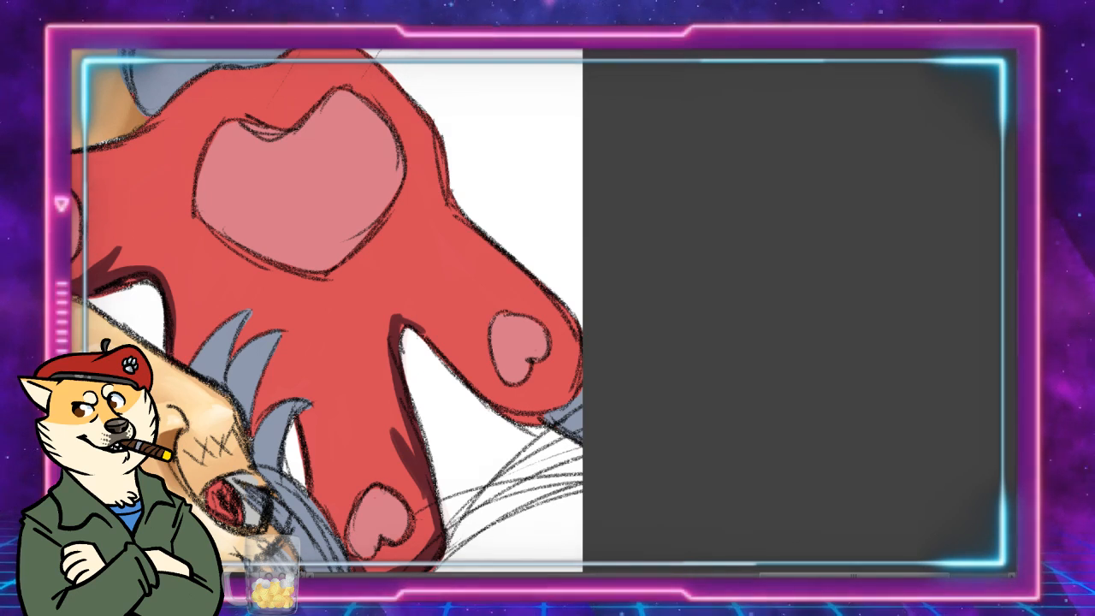
{"action": "left_click_drag", "start_coordinate": [432, 512], "coordinate": [384, 440]}
{"action": "left_click_drag", "start_coordinate": [426, 485], "coordinate": [393, 448]}
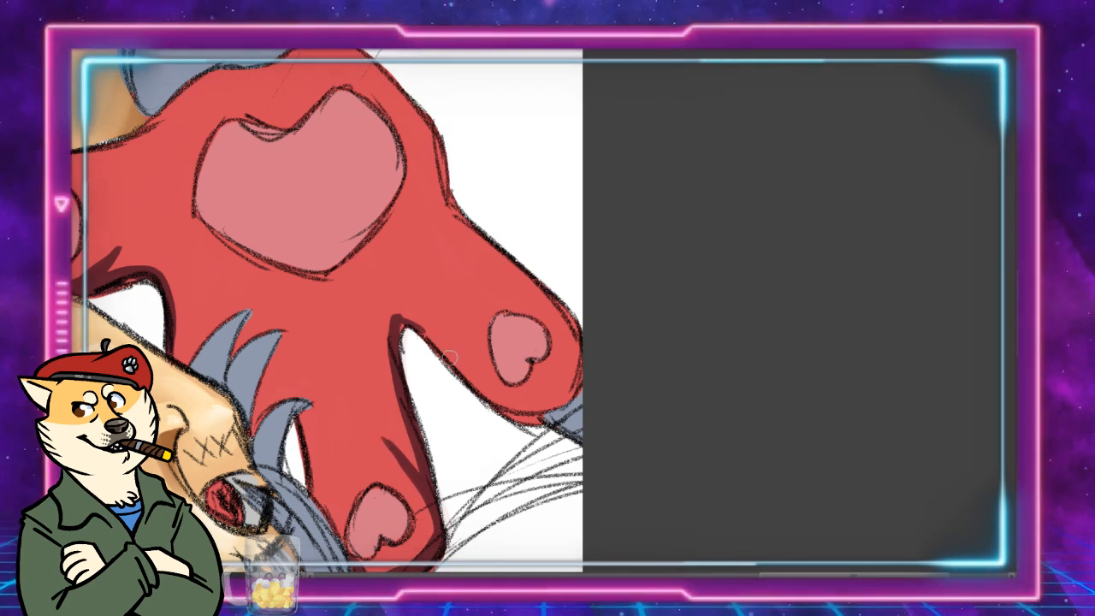
{"action": "left_click_drag", "start_coordinate": [410, 327], "coordinate": [562, 403]}
{"action": "mouse_move", "coordinate": [484, 397]}
{"action": "left_mouse_down"}
{"action": "mouse_move", "coordinate": [554, 406]}
{"action": "mouse_move", "coordinate": [544, 423]}
{"action": "mouse_move", "coordinate": [579, 381]}
{"action": "left_mouse_up"}
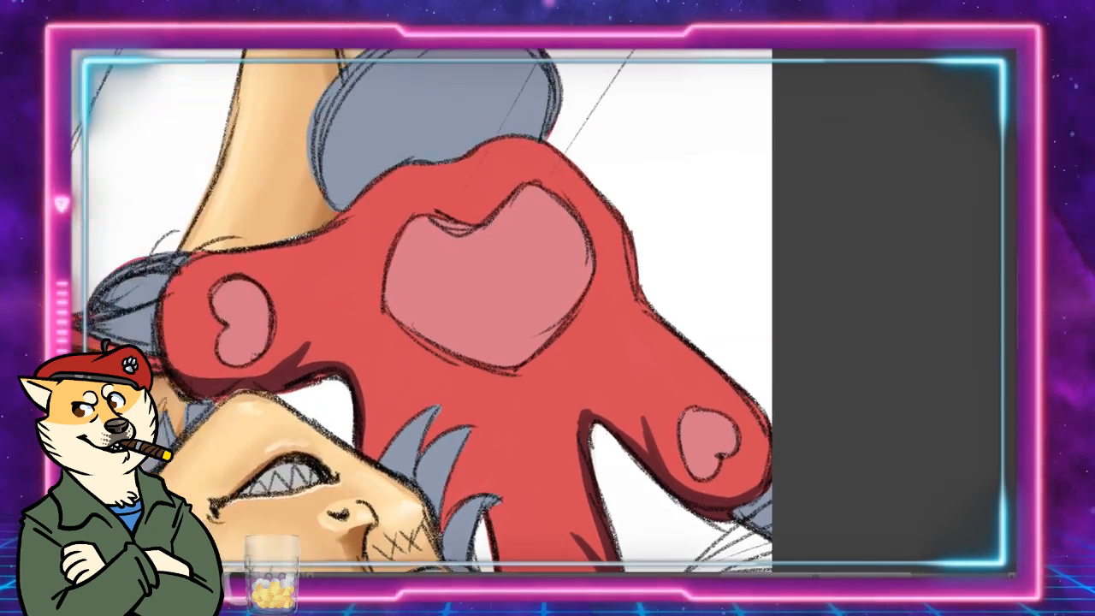
Step: Paint thin dark shadows along the edges of the large heart pad and the small heart pads on the glove
{"action": "left_click_drag", "start_coordinate": [587, 315], "coordinate": [594, 341]}
{"action": "mouse_move", "coordinate": [394, 345]}
{"action": "left_mouse_down"}
{"action": "mouse_move", "coordinate": [523, 398]}
{"action": "mouse_move", "coordinate": [582, 342]}
{"action": "mouse_move", "coordinate": [596, 311]}
{"action": "left_mouse_up"}
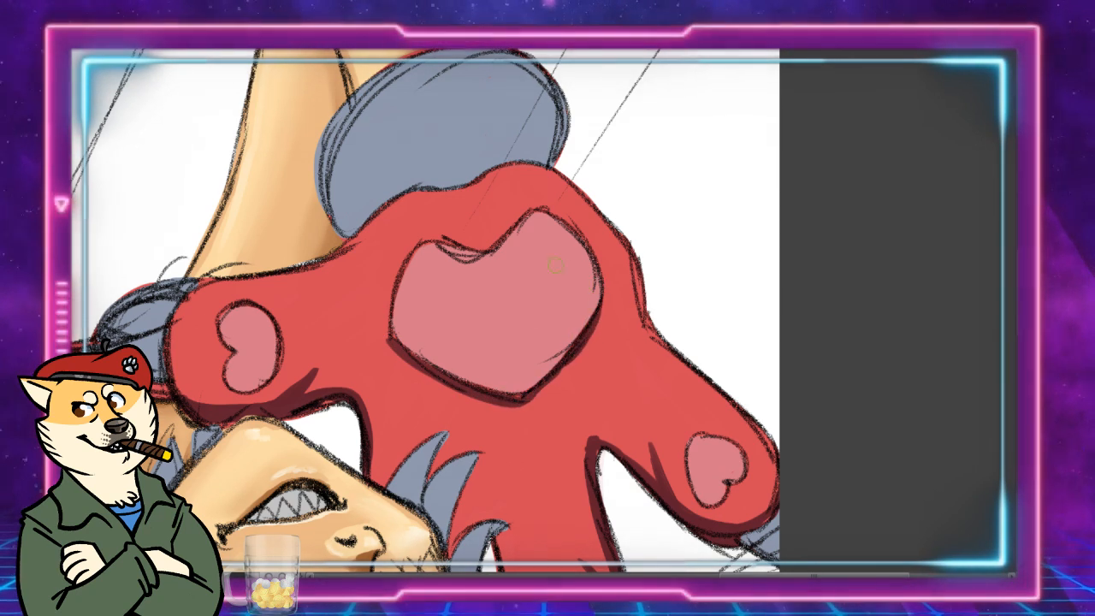
{"action": "left_click_drag", "start_coordinate": [555, 265], "coordinate": [614, 206]}
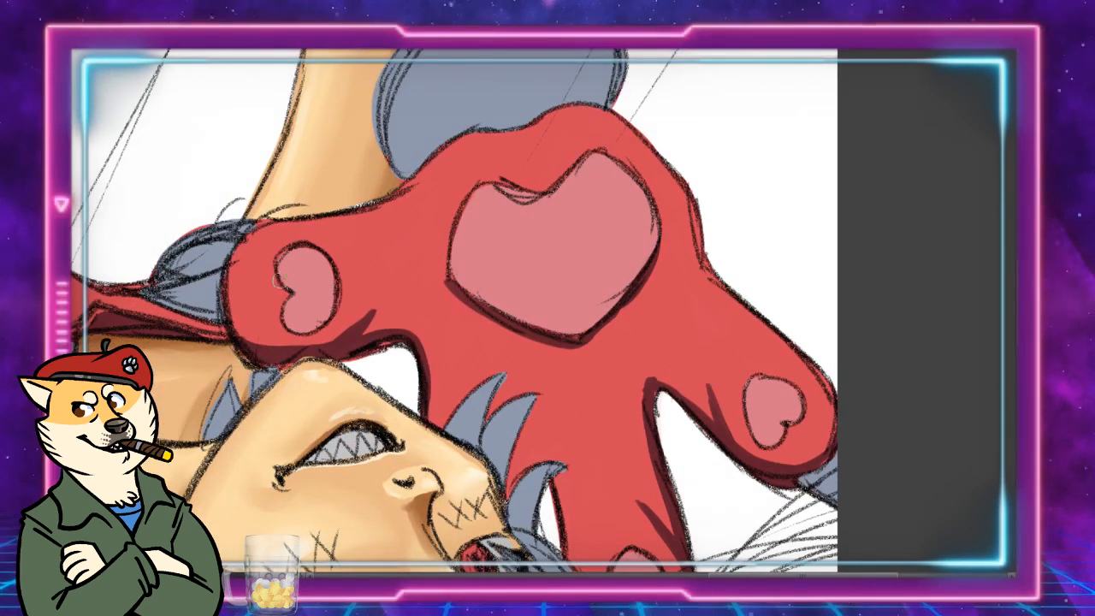
{"action": "mouse_move", "coordinate": [282, 308]}
{"action": "left_mouse_down"}
{"action": "mouse_move", "coordinate": [317, 334]}
{"action": "mouse_move", "coordinate": [338, 284]}
{"action": "left_mouse_up"}
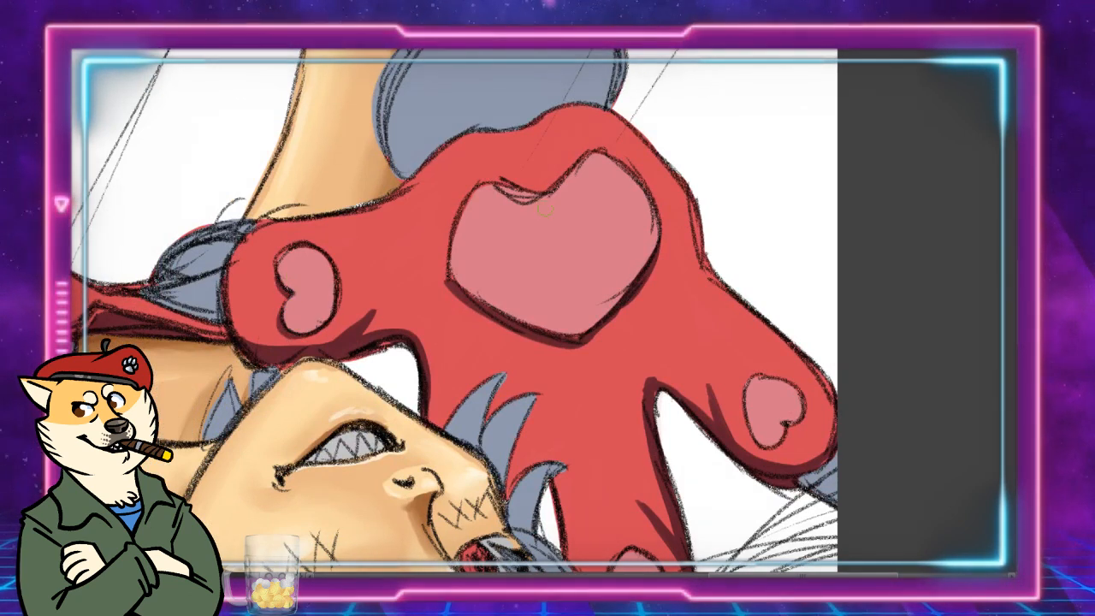
{"action": "left_click_drag", "start_coordinate": [547, 342], "coordinate": [373, 255]}
{"action": "mouse_move", "coordinate": [614, 340]}
{"action": "left_mouse_down"}
{"action": "mouse_move", "coordinate": [567, 340]}
{"action": "mouse_move", "coordinate": [570, 333]}
{"action": "left_mouse_up"}
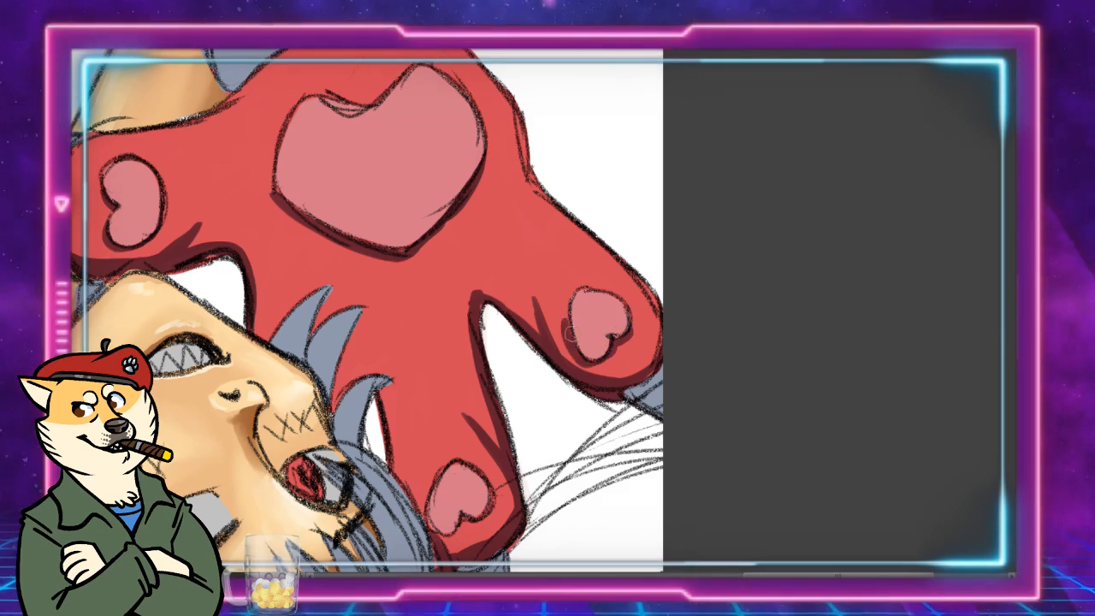
{"action": "mouse_move", "coordinate": [465, 516]}
{"action": "left_mouse_down"}
{"action": "mouse_move", "coordinate": [462, 525]}
{"action": "mouse_move", "coordinate": [489, 514]}
{"action": "mouse_move", "coordinate": [491, 493]}
{"action": "mouse_move", "coordinate": [433, 537]}
{"action": "left_mouse_up"}
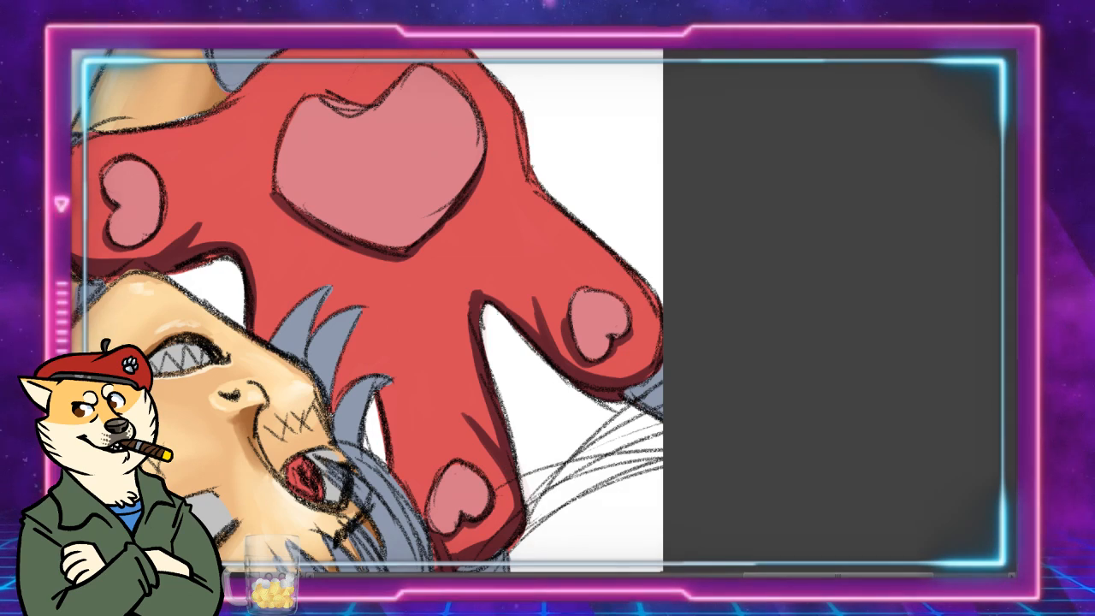
Step: Inspect the shading on the glove, face, torso and thighs of the character
{"action": "mouse_move", "coordinate": [385, 180]}
{"action": "left_mouse_down"}
{"action": "mouse_move", "coordinate": [480, 514]}
{"action": "mouse_move", "coordinate": [657, 385]}
{"action": "mouse_move", "coordinate": [863, 121]}
{"action": "left_mouse_up"}
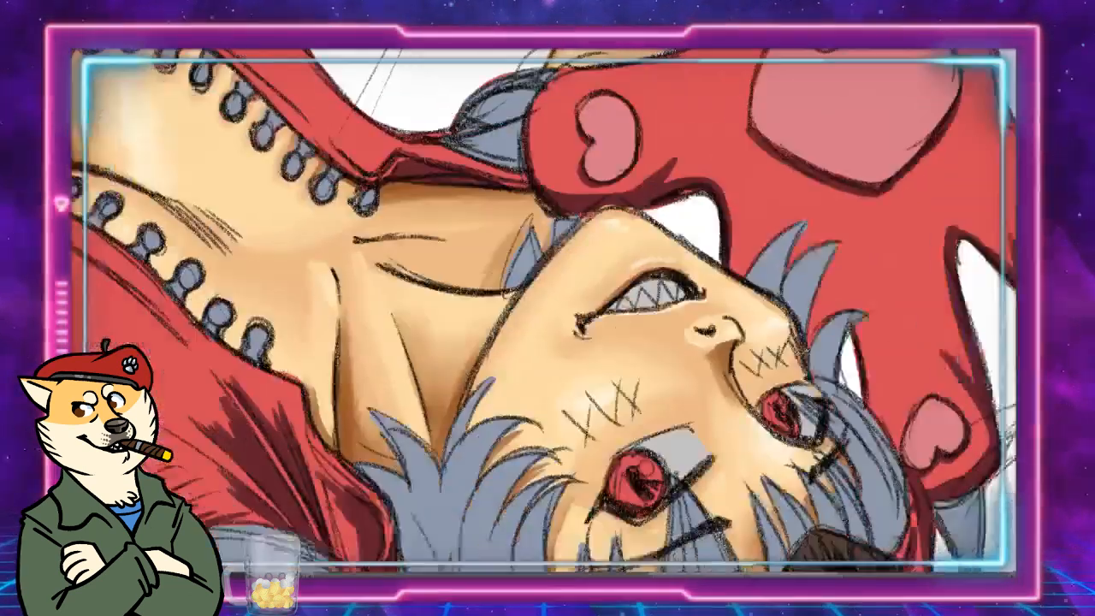
{"action": "left_click_drag", "start_coordinate": [1009, 287], "coordinate": [624, 434]}
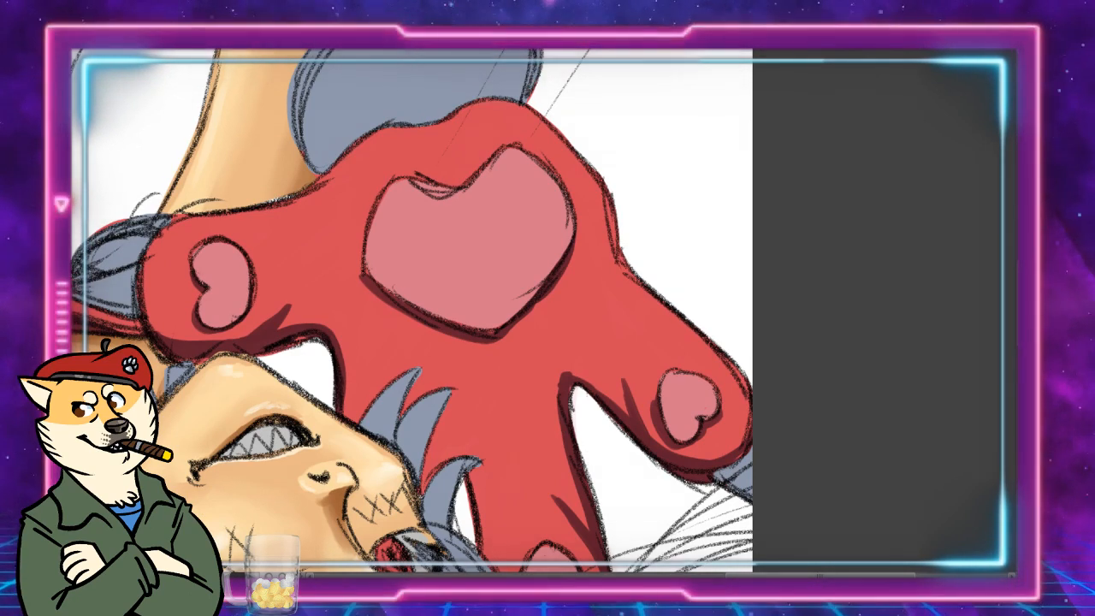
{"action": "left_click_drag", "start_coordinate": [384, 282], "coordinate": [924, 417]}
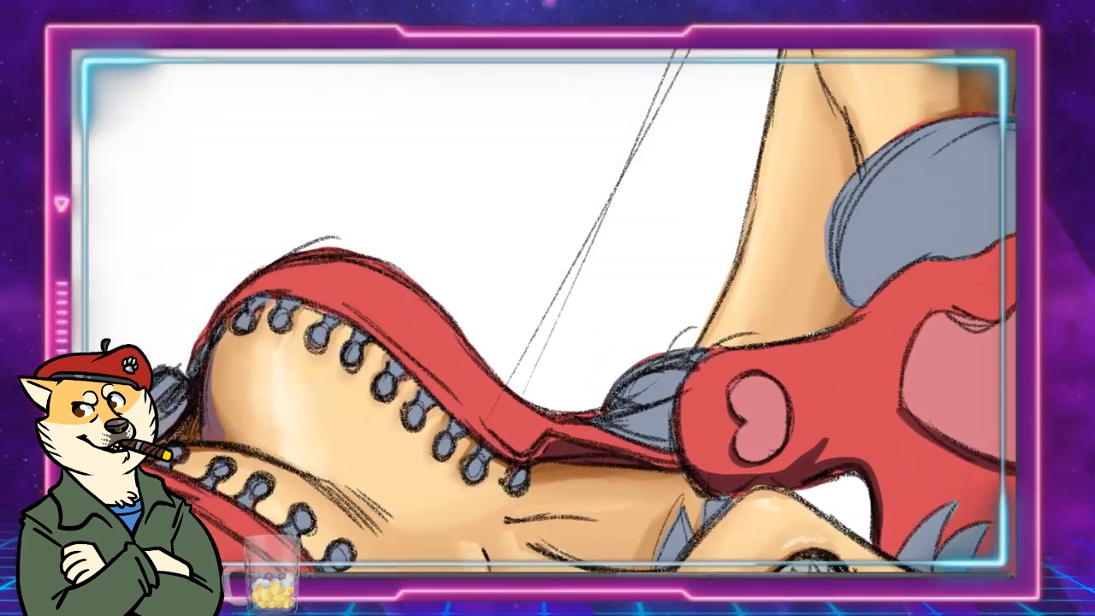
{"action": "left_click_drag", "start_coordinate": [513, 342], "coordinate": [753, 282]}
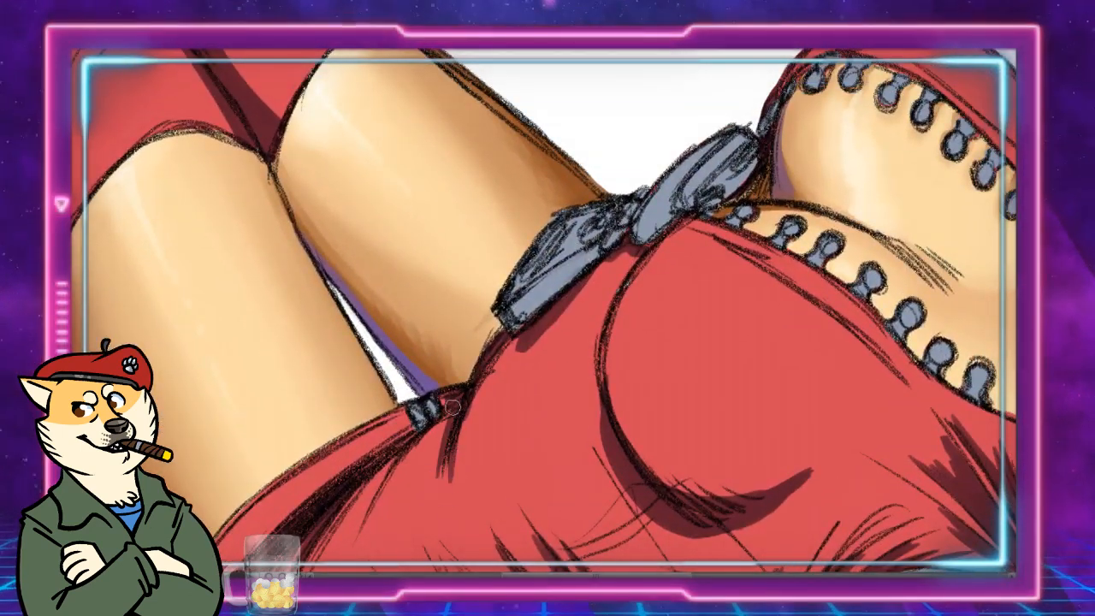
{"action": "mouse_move", "coordinate": [383, 493]}
{"action": "left_mouse_down"}
{"action": "mouse_move", "coordinate": [422, 454]}
{"action": "mouse_move", "coordinate": [588, 415]}
{"action": "mouse_move", "coordinate": [596, 342]}
{"action": "mouse_move", "coordinate": [552, 377]}
{"action": "mouse_move", "coordinate": [609, 288]}
{"action": "mouse_move", "coordinate": [648, 180]}
{"action": "mouse_move", "coordinate": [609, 109]}
{"action": "mouse_move", "coordinate": [302, 79]}
{"action": "left_mouse_up"}
{"action": "mouse_move", "coordinate": [691, 308]}
{"action": "left_mouse_down"}
{"action": "mouse_move", "coordinate": [582, 261]}
{"action": "mouse_move", "coordinate": [277, 311]}
{"action": "mouse_move", "coordinate": [140, 261]}
{"action": "mouse_move", "coordinate": [206, 89]}
{"action": "left_mouse_up"}
{"action": "mouse_move", "coordinate": [463, 428]}
{"action": "left_mouse_down"}
{"action": "mouse_move", "coordinate": [632, 56]}
{"action": "mouse_move", "coordinate": [355, 277]}
{"action": "left_mouse_up"}
{"action": "left_click_drag", "start_coordinate": [547, 146], "coordinate": [472, 497]}
{"action": "left_click_drag", "start_coordinate": [587, 171], "coordinate": [453, 439]}
Step: Paint pale highlight streaks on both red stockings, just beyond the knees near the stocking tops
{"action": "mouse_move", "coordinate": [454, 197]}
{"action": "left_mouse_down"}
{"action": "mouse_move", "coordinate": [419, 317]}
{"action": "mouse_move", "coordinate": [667, 493]}
{"action": "mouse_move", "coordinate": [872, 387]}
{"action": "left_mouse_up"}
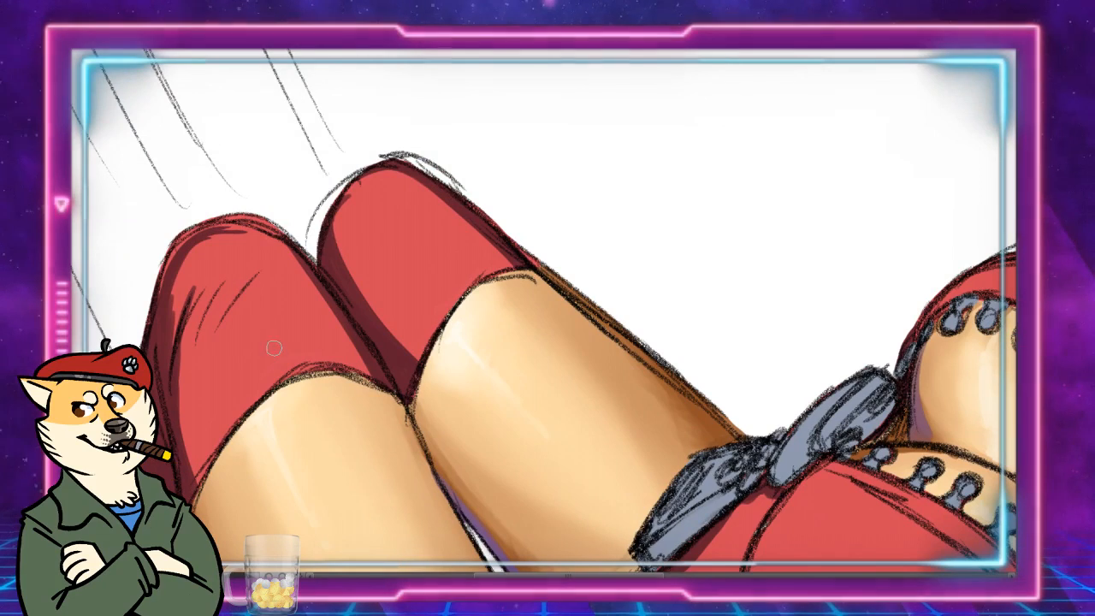
{"action": "left_click_drag", "start_coordinate": [259, 399], "coordinate": [236, 342]}
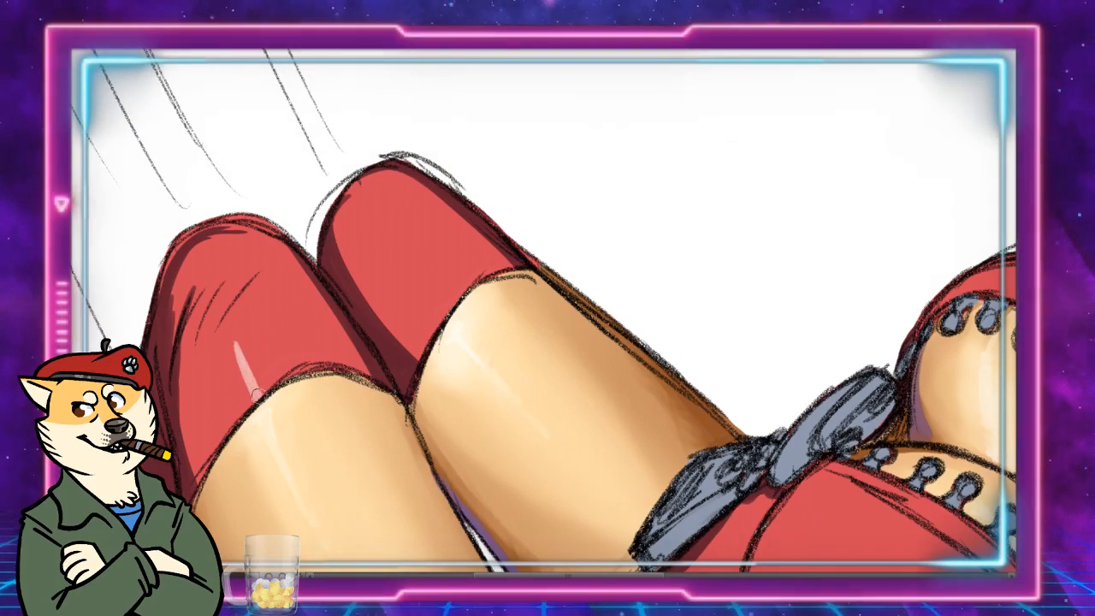
{"action": "left_click_drag", "start_coordinate": [258, 396], "coordinate": [233, 337]}
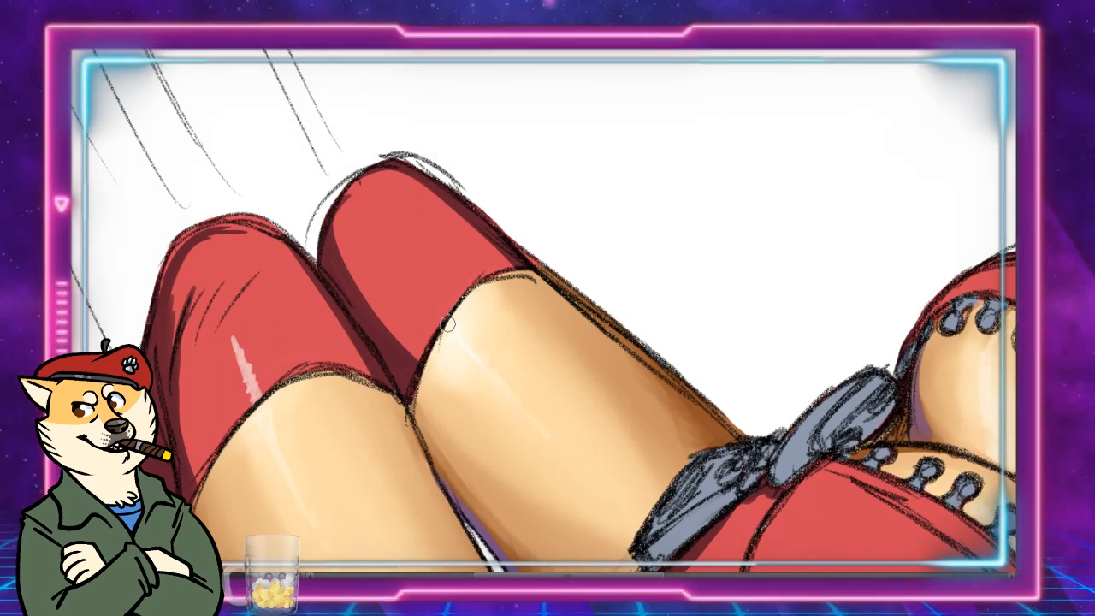
{"action": "mouse_move", "coordinate": [438, 321]}
{"action": "left_mouse_down"}
{"action": "mouse_move", "coordinate": [451, 306]}
{"action": "mouse_move", "coordinate": [399, 264]}
{"action": "left_mouse_up"}
Step: Paint several pale highlight streaks on the red outfit's midsection, beneath the grey bow
{"action": "left_click_drag", "start_coordinate": [821, 445], "coordinate": [634, 222]}
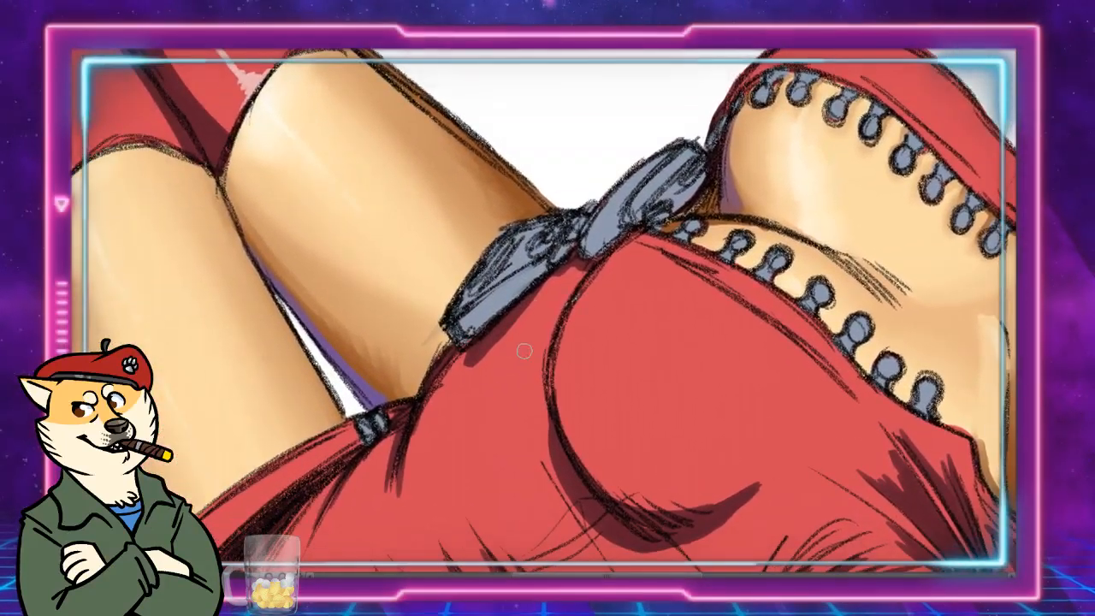
{"action": "mouse_move", "coordinate": [534, 307]}
{"action": "left_mouse_down"}
{"action": "mouse_move", "coordinate": [535, 462]}
{"action": "mouse_move", "coordinate": [537, 438]}
{"action": "mouse_move", "coordinate": [523, 462]}
{"action": "left_mouse_up"}
{"action": "left_click_drag", "start_coordinate": [523, 354], "coordinate": [513, 425]}
{"action": "mouse_move", "coordinate": [513, 383]}
{"action": "left_mouse_down"}
{"action": "mouse_move", "coordinate": [513, 421]}
{"action": "mouse_move", "coordinate": [497, 391]}
{"action": "mouse_move", "coordinate": [550, 356]}
{"action": "left_mouse_up"}
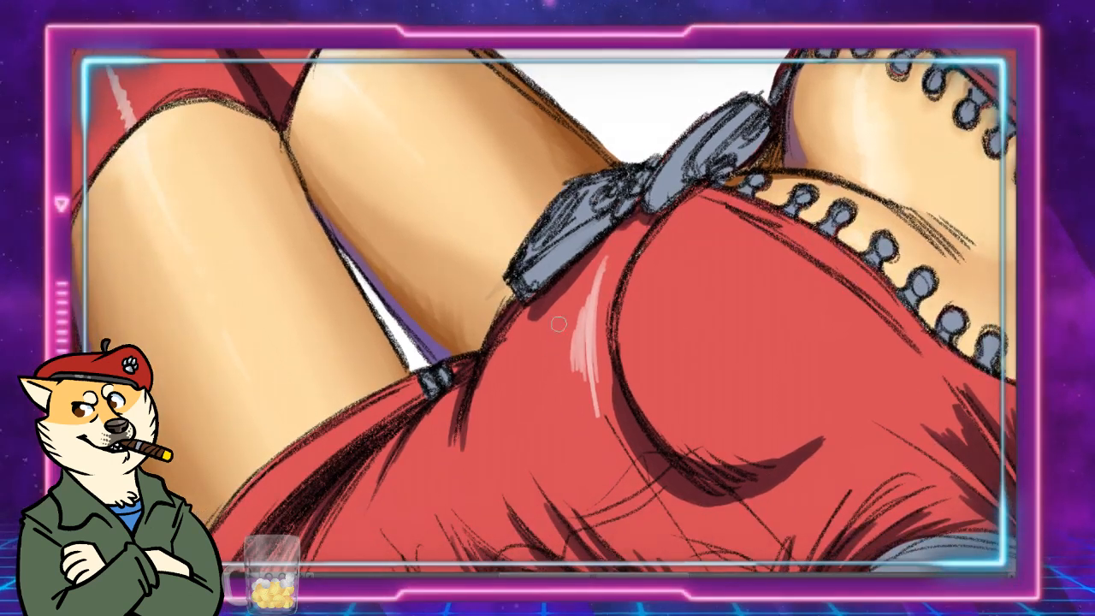
{"action": "mouse_move", "coordinate": [563, 313]}
{"action": "left_mouse_down"}
{"action": "mouse_move", "coordinate": [563, 417]}
{"action": "mouse_move", "coordinate": [572, 313]}
{"action": "mouse_move", "coordinate": [552, 400]}
{"action": "mouse_move", "coordinate": [543, 363]}
{"action": "mouse_move", "coordinate": [558, 313]}
{"action": "mouse_move", "coordinate": [553, 450]}
{"action": "left_mouse_up"}
{"action": "mouse_move", "coordinate": [554, 342]}
{"action": "left_mouse_down"}
{"action": "mouse_move", "coordinate": [534, 375]}
{"action": "mouse_move", "coordinate": [531, 352]}
{"action": "mouse_move", "coordinate": [511, 396]}
{"action": "left_mouse_up"}
Step: Enlarge the brush and paint one round pale highlight on each chest section of the red outfit
{"action": "mouse_move", "coordinate": [648, 511]}
{"action": "left_mouse_down"}
{"action": "mouse_move", "coordinate": [387, 400]}
{"action": "mouse_move", "coordinate": [502, 365]}
{"action": "mouse_move", "coordinate": [639, 347]}
{"action": "left_mouse_up"}
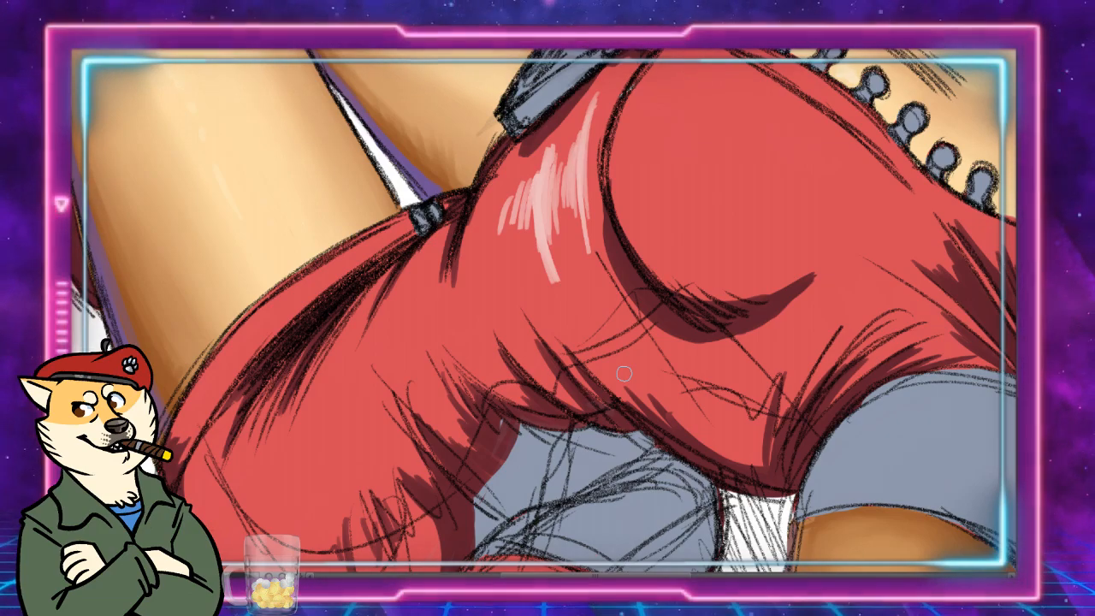
{"action": "left_click_drag", "start_coordinate": [821, 239], "coordinate": [78, 345]}
{"action": "left_click_drag", "start_coordinate": [548, 128], "coordinate": [798, 348]}
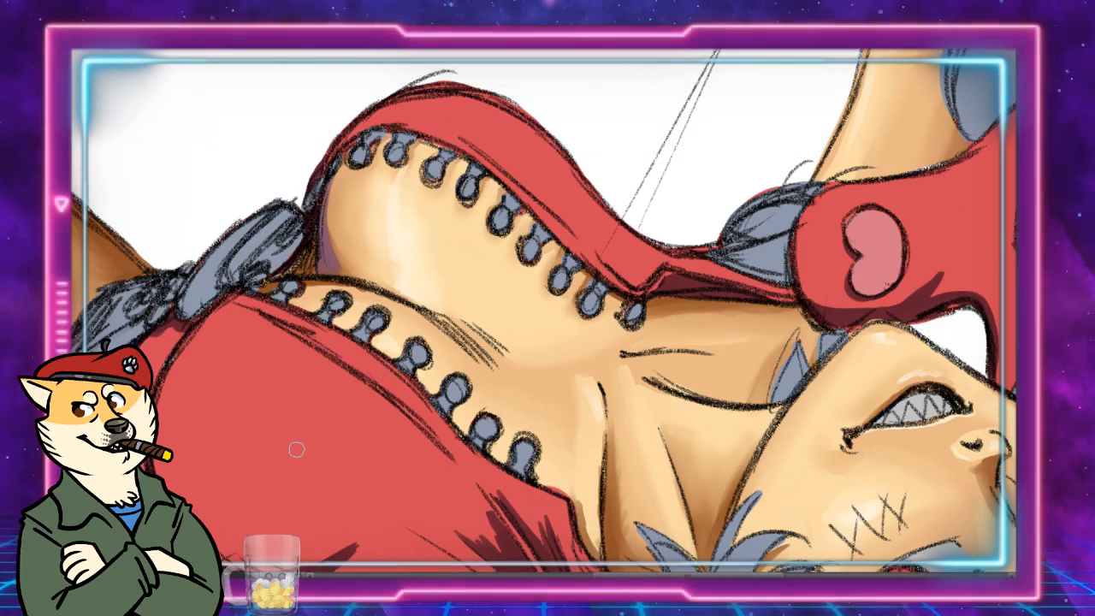
{"action": "key", "text": "]"}
{"action": "key", "text": "]"}
{"action": "key", "text": "]"}
{"action": "key", "text": "]"}
{"action": "key", "text": "]"}
{"action": "mouse_move", "coordinate": [291, 442]}
{"action": "left_mouse_down"}
{"action": "mouse_move", "coordinate": [281, 446]}
{"action": "mouse_move", "coordinate": [282, 423]}
{"action": "mouse_move", "coordinate": [292, 453]}
{"action": "mouse_move", "coordinate": [286, 435]}
{"action": "left_mouse_up"}
{"action": "key", "text": "["}
{"action": "key", "text": "["}
{"action": "key", "text": "["}
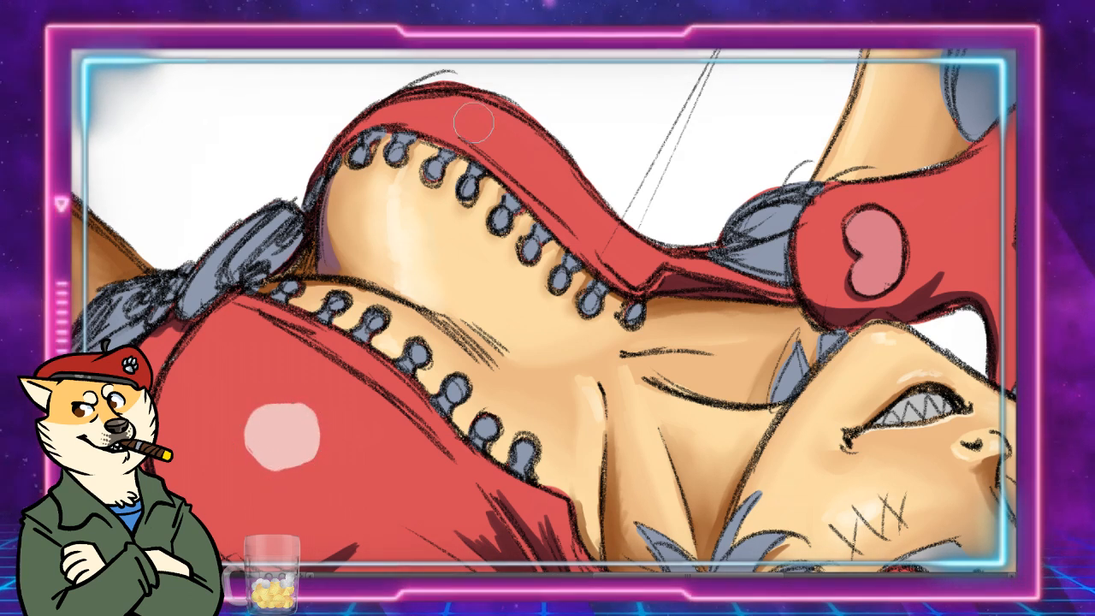
{"action": "mouse_move", "coordinate": [473, 124]}
{"action": "left_mouse_down"}
{"action": "mouse_move", "coordinate": [445, 115]}
{"action": "mouse_move", "coordinate": [459, 118]}
{"action": "left_mouse_up"}
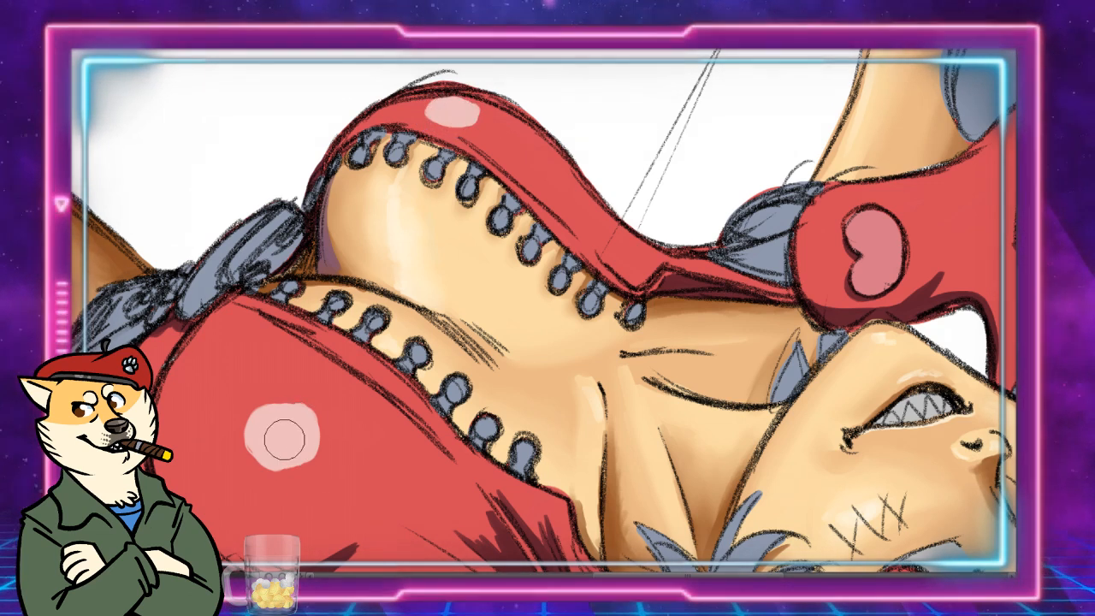
Step: Blend the pale streaks beneath the grey bow into a soft highlight on the red fabric
{"action": "left_click_drag", "start_coordinate": [283, 438], "coordinate": [310, 469]}
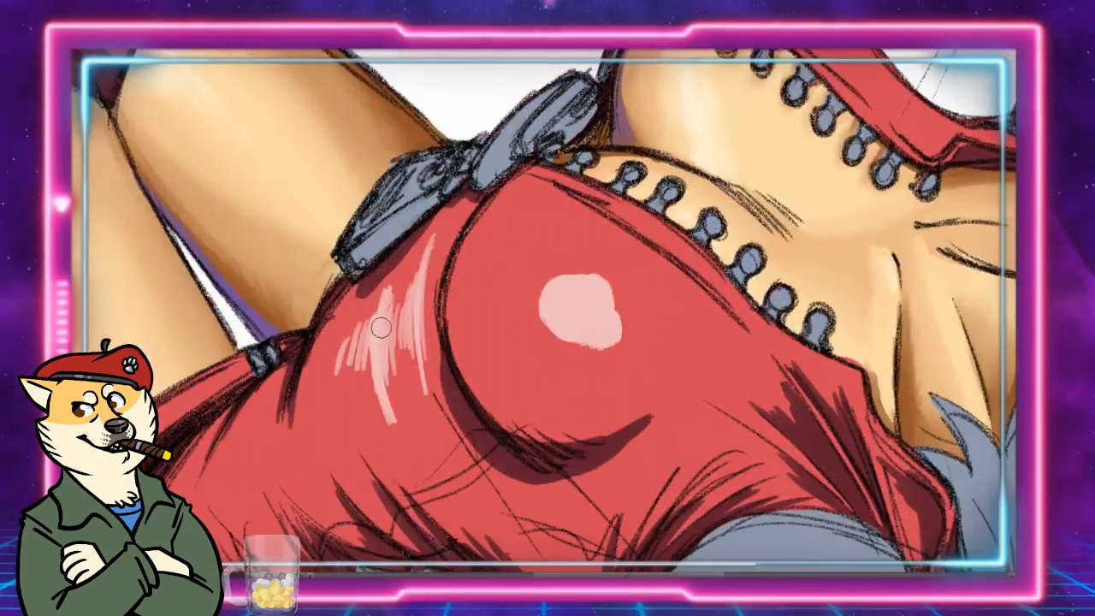
{"action": "left_click_drag", "start_coordinate": [381, 327], "coordinate": [407, 459]}
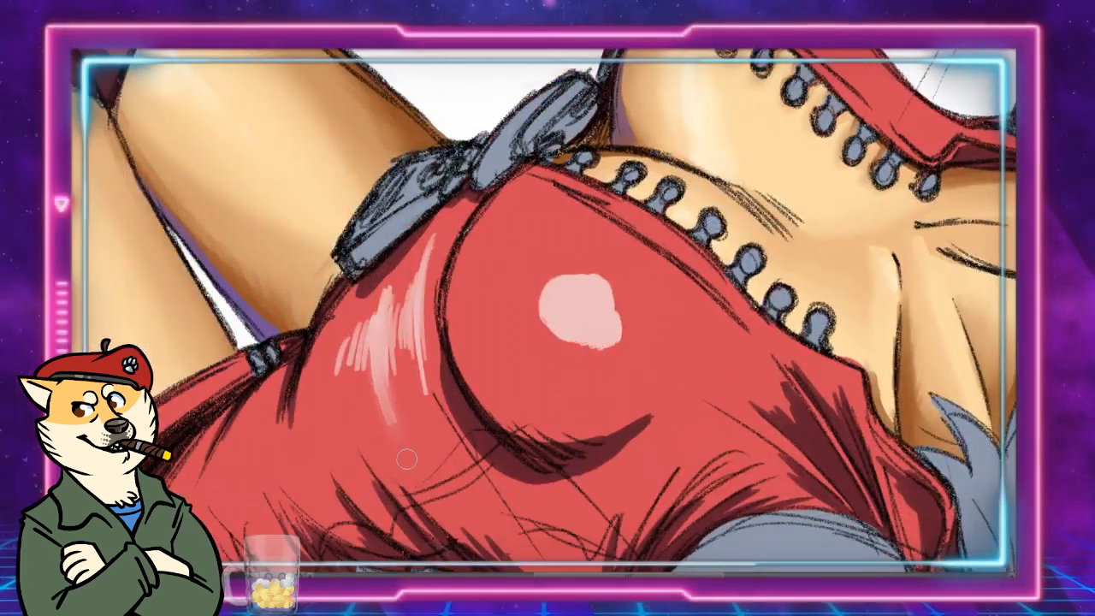
{"action": "mouse_move", "coordinate": [394, 357]}
{"action": "left_mouse_down"}
{"action": "mouse_move", "coordinate": [399, 414]}
{"action": "mouse_move", "coordinate": [419, 403]}
{"action": "left_mouse_up"}
{"action": "left_click_drag", "start_coordinate": [418, 332], "coordinate": [431, 419]}
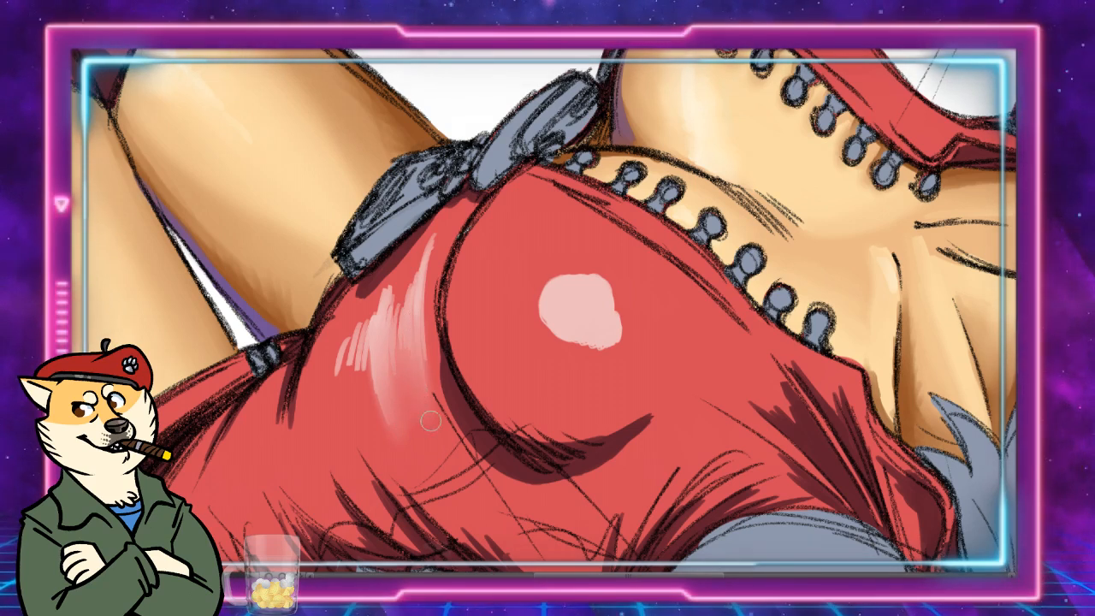
{"action": "left_click_drag", "start_coordinate": [432, 266], "coordinate": [430, 361]}
{"action": "mouse_move", "coordinate": [419, 286]}
{"action": "left_mouse_down"}
{"action": "mouse_move", "coordinate": [432, 218]}
{"action": "mouse_move", "coordinate": [399, 308]}
{"action": "mouse_move", "coordinate": [402, 257]}
{"action": "mouse_move", "coordinate": [382, 313]}
{"action": "mouse_move", "coordinate": [417, 257]}
{"action": "mouse_move", "coordinate": [371, 325]}
{"action": "mouse_move", "coordinate": [377, 298]}
{"action": "mouse_move", "coordinate": [343, 338]}
{"action": "mouse_move", "coordinate": [351, 367]}
{"action": "mouse_move", "coordinate": [368, 354]}
{"action": "mouse_move", "coordinate": [332, 404]}
{"action": "mouse_move", "coordinate": [374, 420]}
{"action": "left_mouse_up"}
{"action": "mouse_move", "coordinate": [352, 385]}
{"action": "left_mouse_down"}
{"action": "mouse_move", "coordinate": [334, 353]}
{"action": "mouse_move", "coordinate": [355, 298]}
{"action": "mouse_move", "coordinate": [394, 451]}
{"action": "mouse_move", "coordinate": [402, 386]}
{"action": "left_mouse_up"}
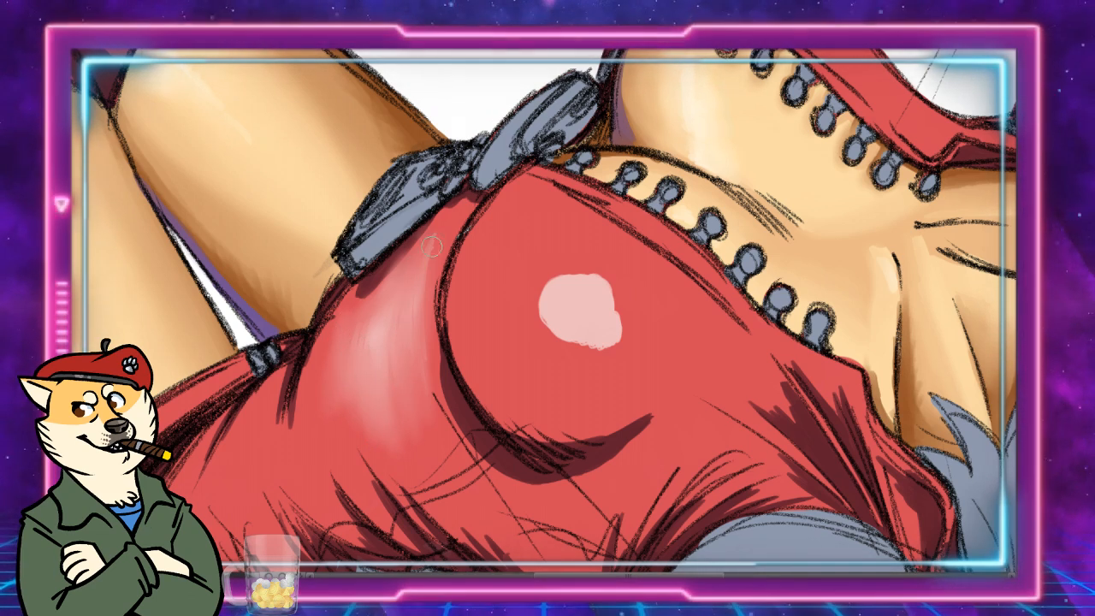
{"action": "mouse_move", "coordinate": [419, 326]}
{"action": "left_mouse_down"}
{"action": "mouse_move", "coordinate": [392, 334]}
{"action": "mouse_move", "coordinate": [375, 374]}
{"action": "mouse_move", "coordinate": [356, 382]}
{"action": "mouse_move", "coordinate": [347, 428]}
{"action": "left_mouse_up"}
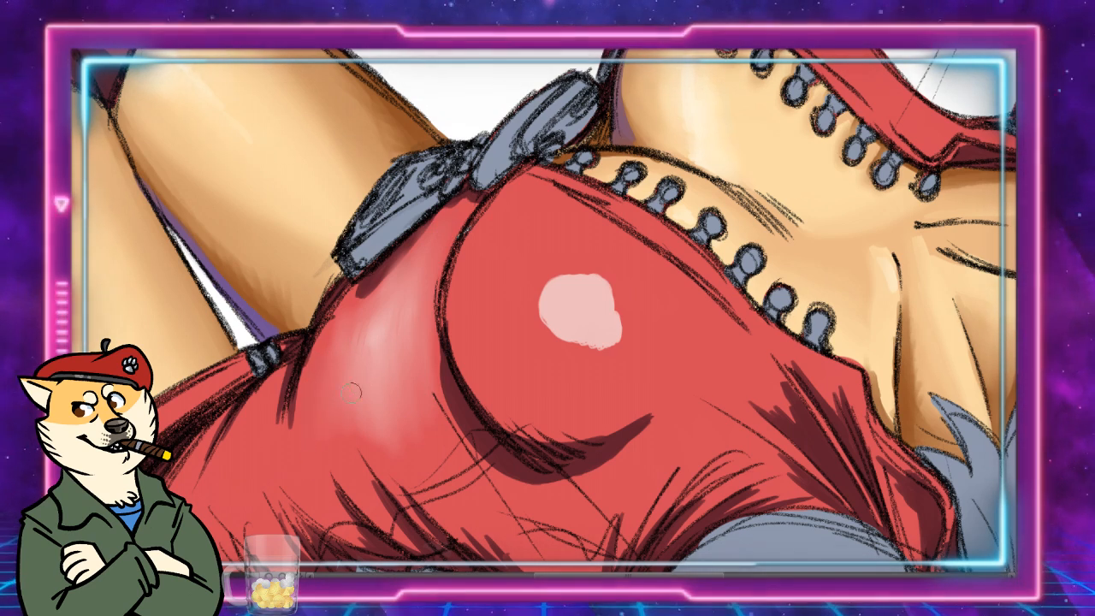
Step: Blend the round pale highlights on both chest sections of the outfit into soft glows
{"action": "left_click_drag", "start_coordinate": [473, 365], "coordinate": [352, 363]}
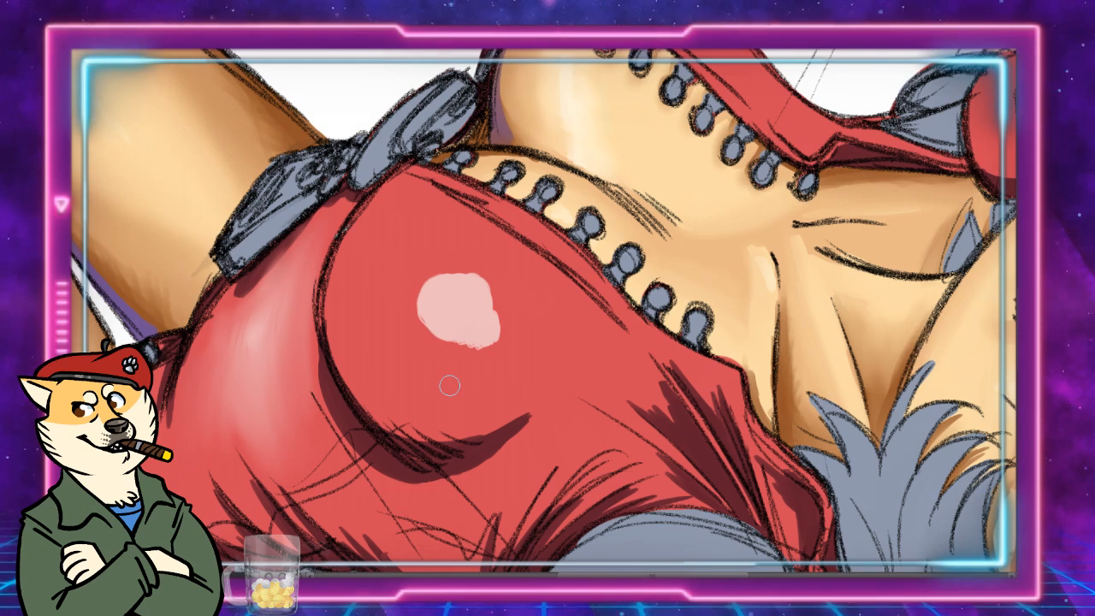
{"action": "mouse_move", "coordinate": [451, 387]}
{"action": "left_mouse_down"}
{"action": "mouse_move", "coordinate": [440, 331]}
{"action": "mouse_move", "coordinate": [485, 345]}
{"action": "mouse_move", "coordinate": [506, 332]}
{"action": "mouse_move", "coordinate": [504, 308]}
{"action": "mouse_move", "coordinate": [473, 362]}
{"action": "mouse_move", "coordinate": [434, 337]}
{"action": "mouse_move", "coordinate": [430, 272]}
{"action": "mouse_move", "coordinate": [434, 355]}
{"action": "mouse_move", "coordinate": [505, 320]}
{"action": "mouse_move", "coordinate": [503, 308]}
{"action": "mouse_move", "coordinate": [443, 248]}
{"action": "mouse_move", "coordinate": [476, 295]}
{"action": "mouse_move", "coordinate": [452, 253]}
{"action": "mouse_move", "coordinate": [430, 282]}
{"action": "mouse_move", "coordinate": [438, 342]}
{"action": "mouse_move", "coordinate": [476, 353]}
{"action": "mouse_move", "coordinate": [496, 296]}
{"action": "mouse_move", "coordinate": [450, 256]}
{"action": "mouse_move", "coordinate": [423, 266]}
{"action": "mouse_move", "coordinate": [439, 334]}
{"action": "mouse_move", "coordinate": [430, 367]}
{"action": "mouse_move", "coordinate": [448, 400]}
{"action": "mouse_move", "coordinate": [515, 353]}
{"action": "mouse_move", "coordinate": [518, 287]}
{"action": "mouse_move", "coordinate": [449, 234]}
{"action": "mouse_move", "coordinate": [423, 247]}
{"action": "mouse_move", "coordinate": [454, 325]}
{"action": "mouse_move", "coordinate": [435, 300]}
{"action": "left_mouse_up"}
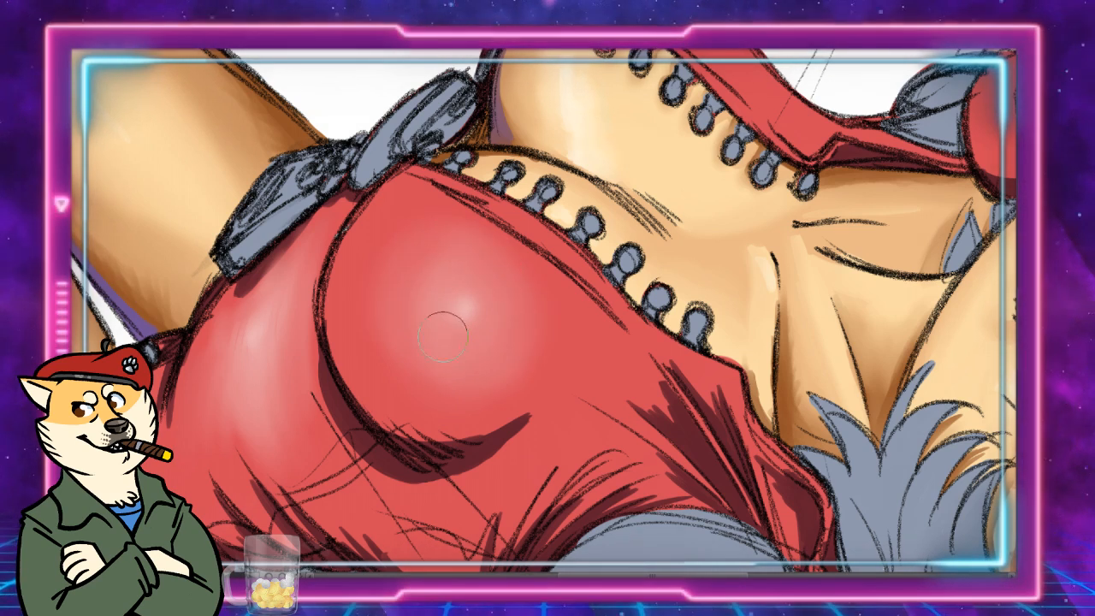
{"action": "mouse_move", "coordinate": [651, 219]}
{"action": "left_mouse_down"}
{"action": "mouse_move", "coordinate": [503, 365]}
{"action": "mouse_move", "coordinate": [436, 513]}
{"action": "left_mouse_up"}
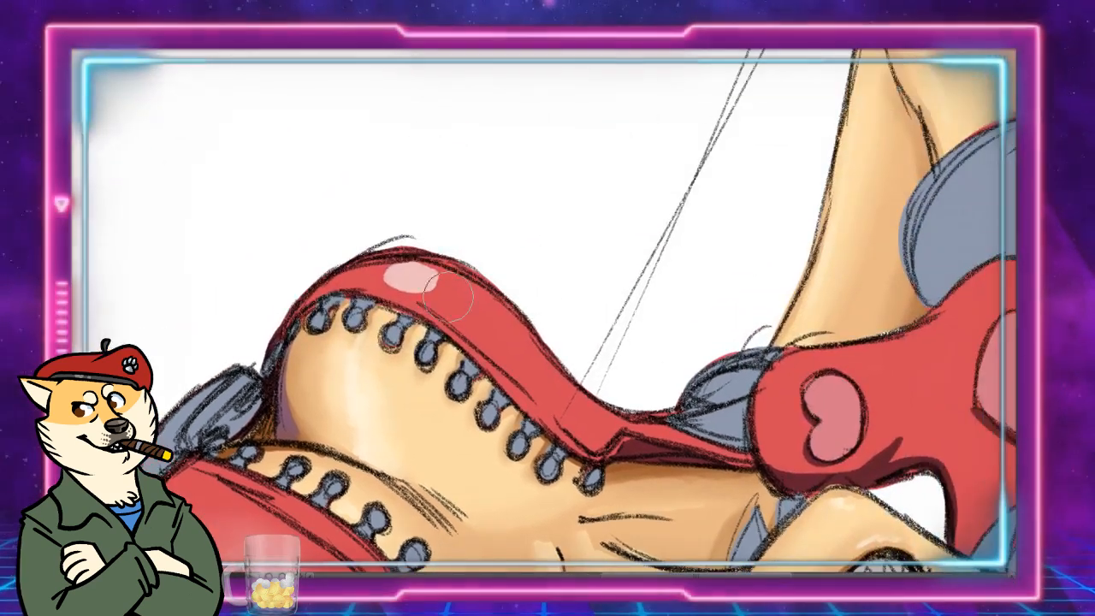
{"action": "mouse_move", "coordinate": [448, 296]}
{"action": "left_mouse_down"}
{"action": "mouse_move", "coordinate": [390, 284]}
{"action": "mouse_move", "coordinate": [357, 267]}
{"action": "mouse_move", "coordinate": [393, 255]}
{"action": "mouse_move", "coordinate": [369, 267]}
{"action": "mouse_move", "coordinate": [393, 295]}
{"action": "mouse_move", "coordinate": [440, 284]}
{"action": "mouse_move", "coordinate": [500, 319]}
{"action": "mouse_move", "coordinate": [450, 263]}
{"action": "mouse_move", "coordinate": [421, 279]}
{"action": "mouse_move", "coordinate": [485, 324]}
{"action": "left_mouse_up"}
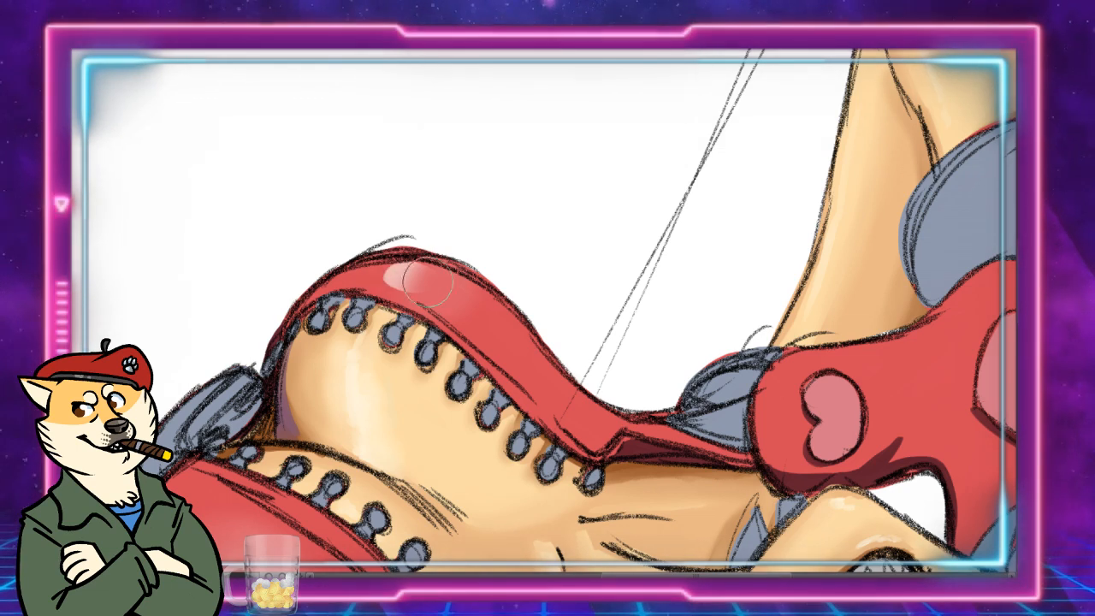
{"action": "mouse_move", "coordinate": [428, 282]}
{"action": "left_mouse_down"}
{"action": "mouse_move", "coordinate": [383, 271]}
{"action": "mouse_move", "coordinate": [380, 282]}
{"action": "mouse_move", "coordinate": [359, 281]}
{"action": "mouse_move", "coordinate": [366, 250]}
{"action": "mouse_move", "coordinate": [466, 302]}
{"action": "mouse_move", "coordinate": [410, 288]}
{"action": "mouse_move", "coordinate": [453, 280]}
{"action": "mouse_move", "coordinate": [357, 277]}
{"action": "mouse_move", "coordinate": [398, 269]}
{"action": "mouse_move", "coordinate": [357, 260]}
{"action": "mouse_move", "coordinate": [451, 289]}
{"action": "mouse_move", "coordinate": [441, 273]}
{"action": "mouse_move", "coordinate": [435, 318]}
{"action": "left_mouse_up"}
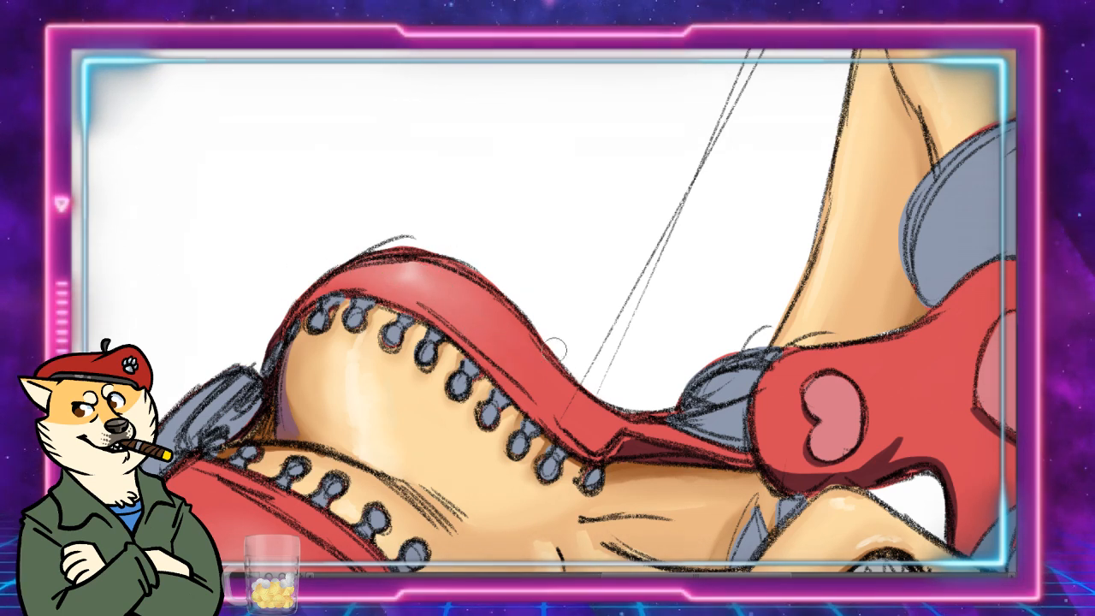
Step: Smooth the edges of the soft highlight on the outfit's midsection beneath the grey bow
{"action": "mouse_move", "coordinate": [552, 436]}
{"action": "left_mouse_down"}
{"action": "mouse_move", "coordinate": [651, 219]}
{"action": "mouse_move", "coordinate": [684, 90]}
{"action": "left_mouse_up"}
{"action": "left_click_drag", "start_coordinate": [496, 286], "coordinate": [564, 361]}
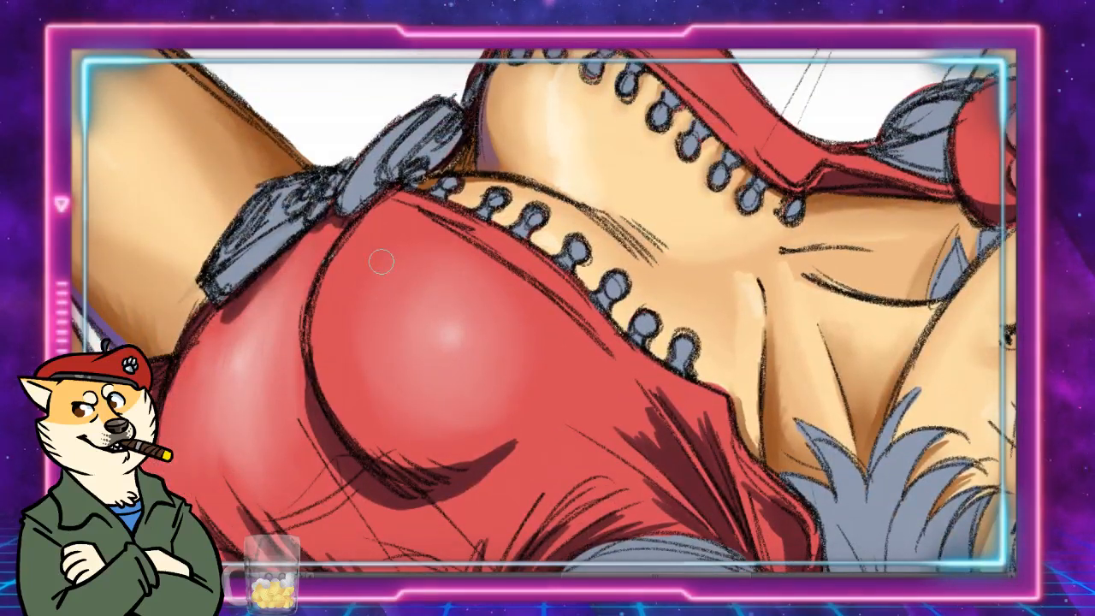
{"action": "left_click_drag", "start_coordinate": [233, 406], "coordinate": [489, 334]}
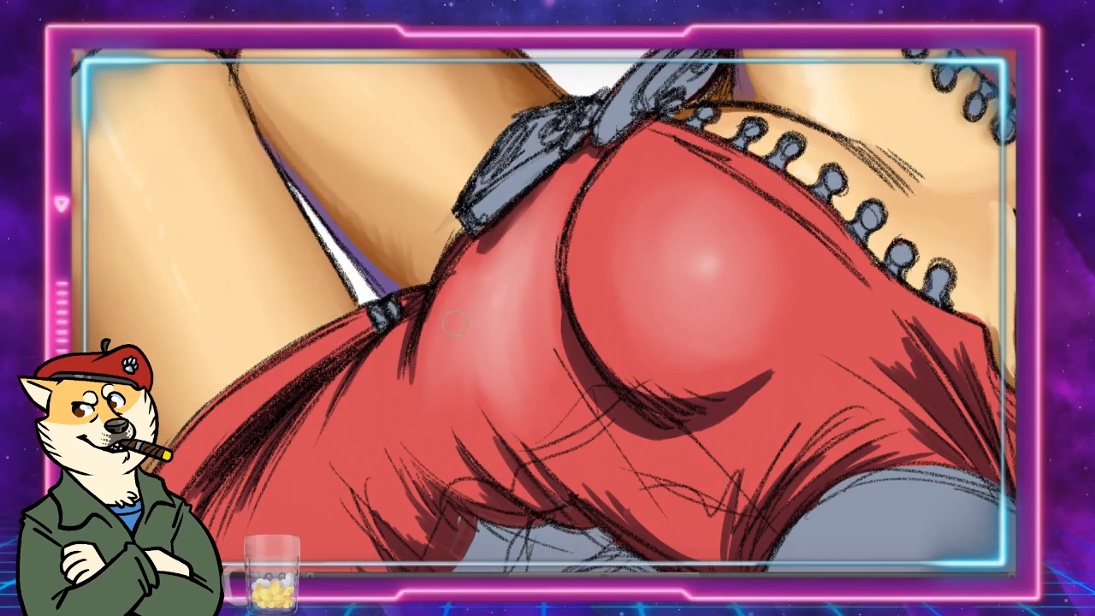
{"action": "left_click_drag", "start_coordinate": [465, 346], "coordinate": [464, 391]}
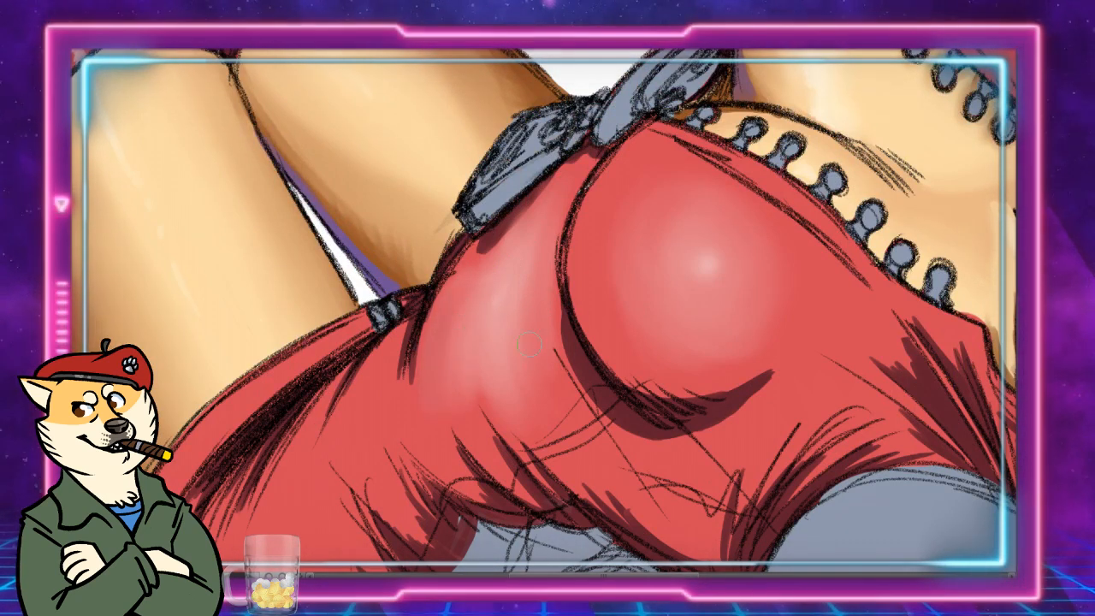
Step: Blend the pale highlight streaks on both red stockings near the knees into the fabric
{"action": "mouse_move", "coordinate": [645, 168]}
{"action": "left_mouse_down"}
{"action": "mouse_move", "coordinate": [435, 145]}
{"action": "mouse_move", "coordinate": [204, 154]}
{"action": "mouse_move", "coordinate": [151, 220]}
{"action": "mouse_move", "coordinate": [187, 325]}
{"action": "left_mouse_up"}
{"action": "left_click_drag", "start_coordinate": [727, 471], "coordinate": [496, 97]}
{"action": "left_click_drag", "start_coordinate": [410, 480], "coordinate": [548, 292]}
{"action": "left_click_drag", "start_coordinate": [359, 342], "coordinate": [912, 310]}
{"action": "left_click_drag", "start_coordinate": [343, 102], "coordinate": [584, 421]}
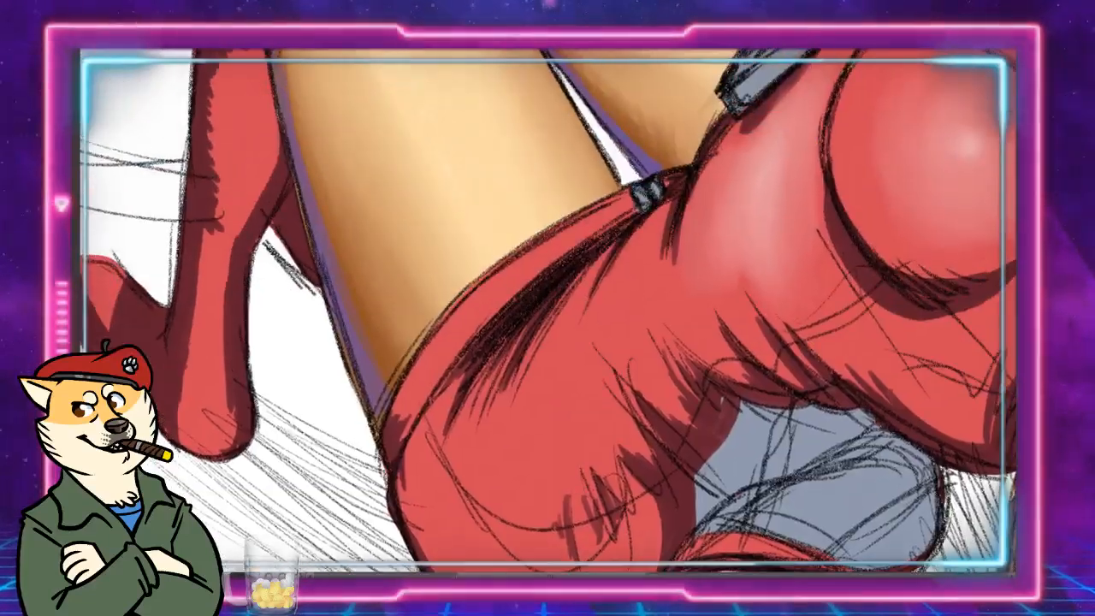
{"action": "left_click_drag", "start_coordinate": [427, 60], "coordinate": [490, 566]}
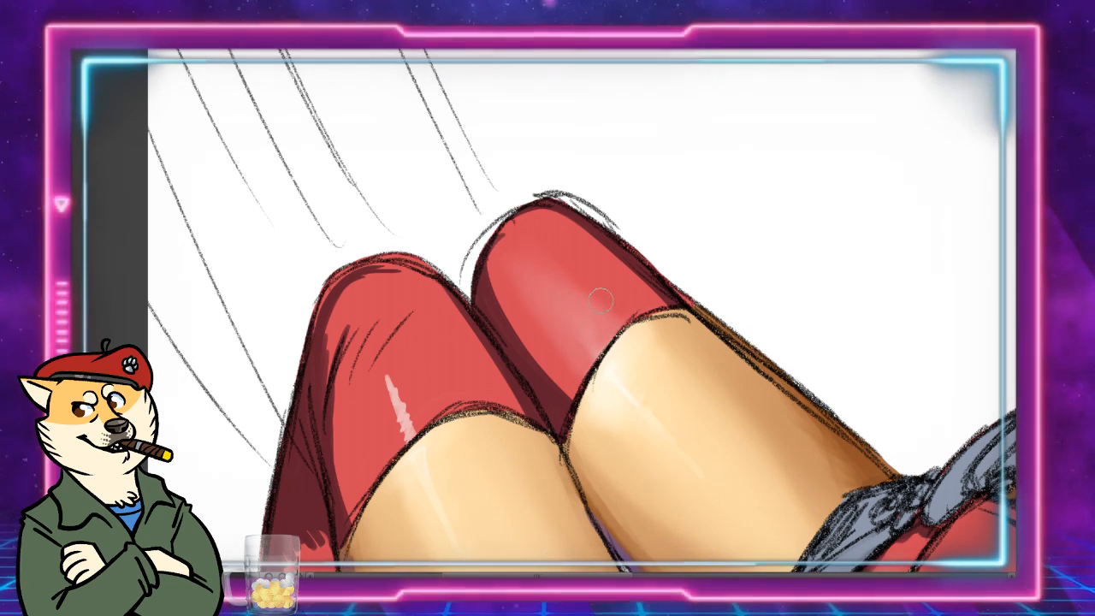
{"action": "mouse_move", "coordinate": [416, 431]}
{"action": "left_mouse_down"}
{"action": "mouse_move", "coordinate": [383, 331]}
{"action": "mouse_move", "coordinate": [395, 446]}
{"action": "mouse_move", "coordinate": [379, 382]}
{"action": "mouse_move", "coordinate": [385, 411]}
{"action": "mouse_move", "coordinate": [407, 380]}
{"action": "mouse_move", "coordinate": [379, 331]}
{"action": "mouse_move", "coordinate": [377, 418]}
{"action": "left_mouse_up"}
{"action": "left_click_drag", "start_coordinate": [616, 427], "coordinate": [663, 98]}
{"action": "left_click_drag", "start_coordinate": [460, 105], "coordinate": [383, 263]}
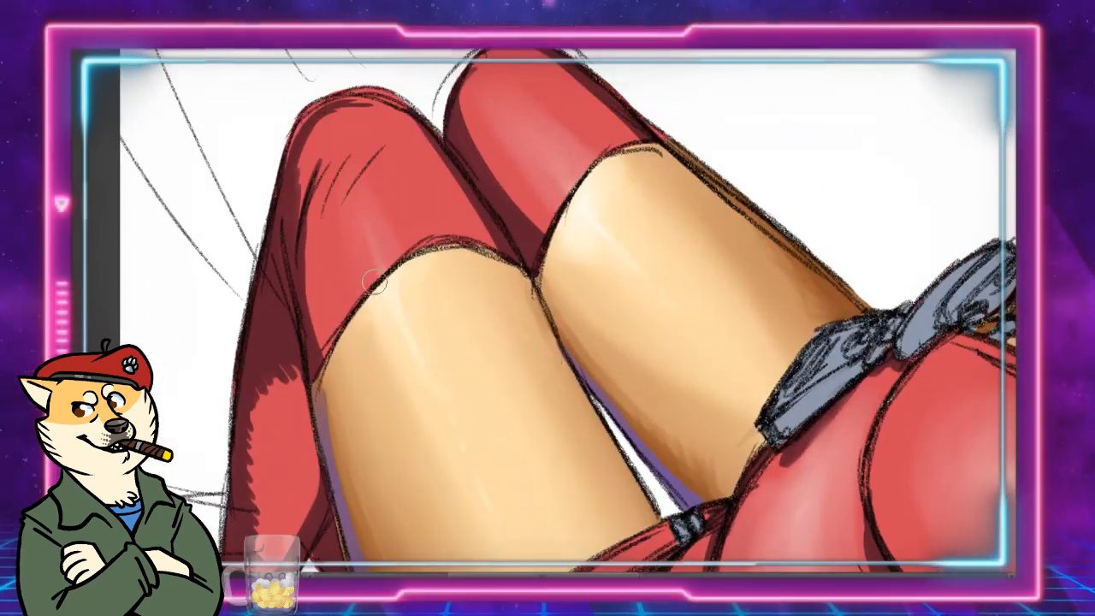
Step: Blend the dark shadow edges along the stocking's lower leg and ankle into the red base colour
{"action": "left_click_drag", "start_coordinate": [547, 359], "coordinate": [502, 229]}
{"action": "left_click_drag", "start_coordinate": [453, 513], "coordinate": [569, 272]}
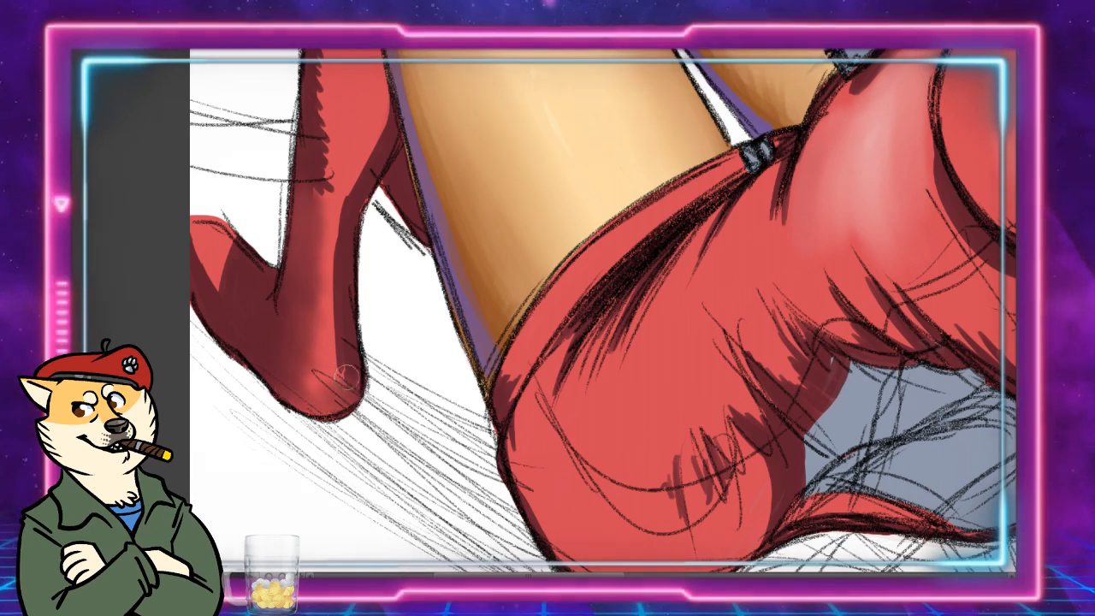
{"action": "mouse_move", "coordinate": [347, 376]}
{"action": "left_mouse_down"}
{"action": "mouse_move", "coordinate": [329, 327]}
{"action": "mouse_move", "coordinate": [348, 191]}
{"action": "mouse_move", "coordinate": [349, 262]}
{"action": "mouse_move", "coordinate": [340, 201]}
{"action": "mouse_move", "coordinate": [354, 157]}
{"action": "mouse_move", "coordinate": [329, 313]}
{"action": "left_mouse_up"}
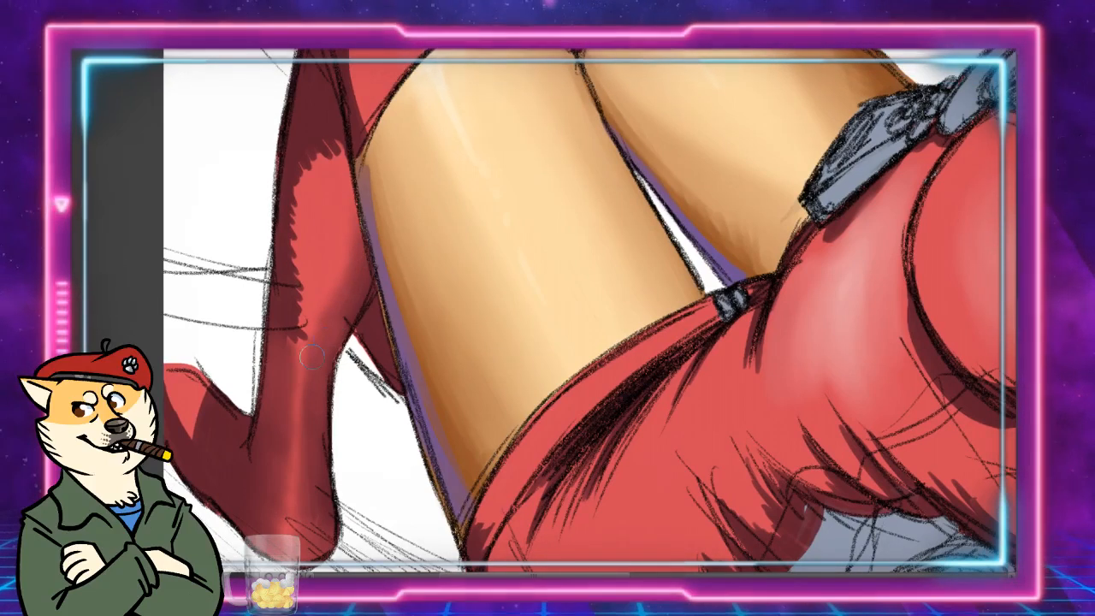
{"action": "mouse_move", "coordinate": [312, 357]}
{"action": "left_mouse_down"}
{"action": "mouse_move", "coordinate": [288, 298]}
{"action": "mouse_move", "coordinate": [302, 301]}
{"action": "mouse_move", "coordinate": [314, 261]}
{"action": "mouse_move", "coordinate": [301, 271]}
{"action": "mouse_move", "coordinate": [312, 280]}
{"action": "mouse_move", "coordinate": [290, 189]}
{"action": "mouse_move", "coordinate": [316, 225]}
{"action": "mouse_move", "coordinate": [315, 125]}
{"action": "mouse_move", "coordinate": [327, 96]}
{"action": "mouse_move", "coordinate": [340, 198]}
{"action": "mouse_move", "coordinate": [331, 212]}
{"action": "mouse_move", "coordinate": [304, 170]}
{"action": "mouse_move", "coordinate": [284, 178]}
{"action": "mouse_move", "coordinate": [309, 298]}
{"action": "mouse_move", "coordinate": [298, 184]}
{"action": "mouse_move", "coordinate": [333, 211]}
{"action": "mouse_move", "coordinate": [346, 203]}
{"action": "mouse_move", "coordinate": [335, 183]}
{"action": "mouse_move", "coordinate": [351, 214]}
{"action": "mouse_move", "coordinate": [333, 177]}
{"action": "mouse_move", "coordinate": [343, 158]}
{"action": "mouse_move", "coordinate": [333, 178]}
{"action": "mouse_move", "coordinate": [357, 253]}
{"action": "left_mouse_up"}
{"action": "mouse_move", "coordinate": [331, 217]}
{"action": "left_mouse_down"}
{"action": "mouse_move", "coordinate": [305, 162]}
{"action": "mouse_move", "coordinate": [323, 119]}
{"action": "mouse_move", "coordinate": [310, 118]}
{"action": "mouse_move", "coordinate": [298, 154]}
{"action": "mouse_move", "coordinate": [283, 147]}
{"action": "mouse_move", "coordinate": [352, 230]}
{"action": "left_mouse_up"}
{"action": "mouse_move", "coordinate": [312, 140]}
{"action": "left_mouse_down"}
{"action": "mouse_move", "coordinate": [289, 179]}
{"action": "mouse_move", "coordinate": [280, 298]}
{"action": "left_mouse_up"}
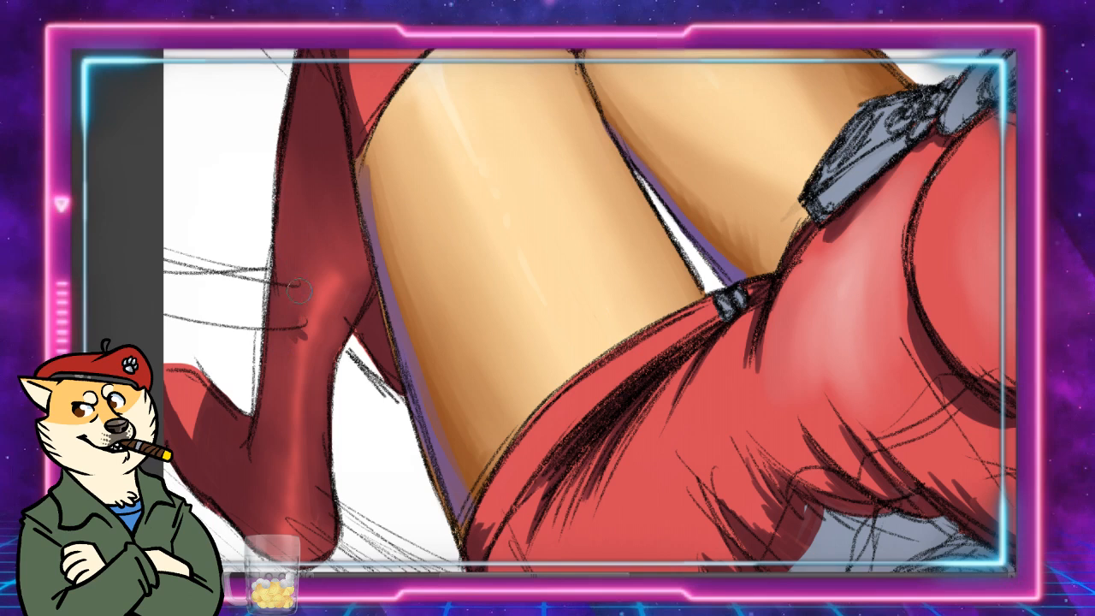
{"action": "left_click_drag", "start_coordinate": [295, 153], "coordinate": [283, 276]}
{"action": "mouse_move", "coordinate": [325, 166]}
{"action": "left_mouse_down"}
{"action": "mouse_move", "coordinate": [343, 264]}
{"action": "mouse_move", "coordinate": [358, 262]}
{"action": "left_mouse_up"}
{"action": "mouse_move", "coordinate": [345, 224]}
{"action": "left_mouse_down"}
{"action": "mouse_move", "coordinate": [374, 259]}
{"action": "mouse_move", "coordinate": [365, 285]}
{"action": "mouse_move", "coordinate": [336, 279]}
{"action": "left_mouse_up"}
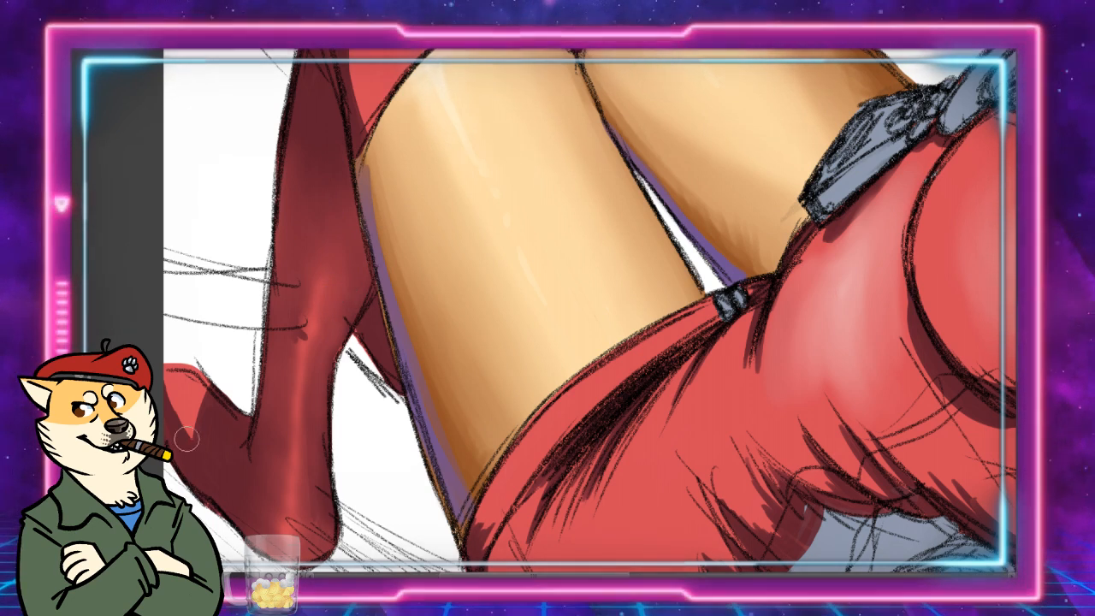
Step: Blend the stocking's shadow edges on the front of the foot and along the side of the nearer knee
{"action": "mouse_move", "coordinate": [187, 437]}
{"action": "left_mouse_down"}
{"action": "mouse_move", "coordinate": [219, 379]}
{"action": "mouse_move", "coordinate": [166, 390]}
{"action": "mouse_move", "coordinate": [158, 357]}
{"action": "mouse_move", "coordinate": [203, 463]}
{"action": "left_mouse_up"}
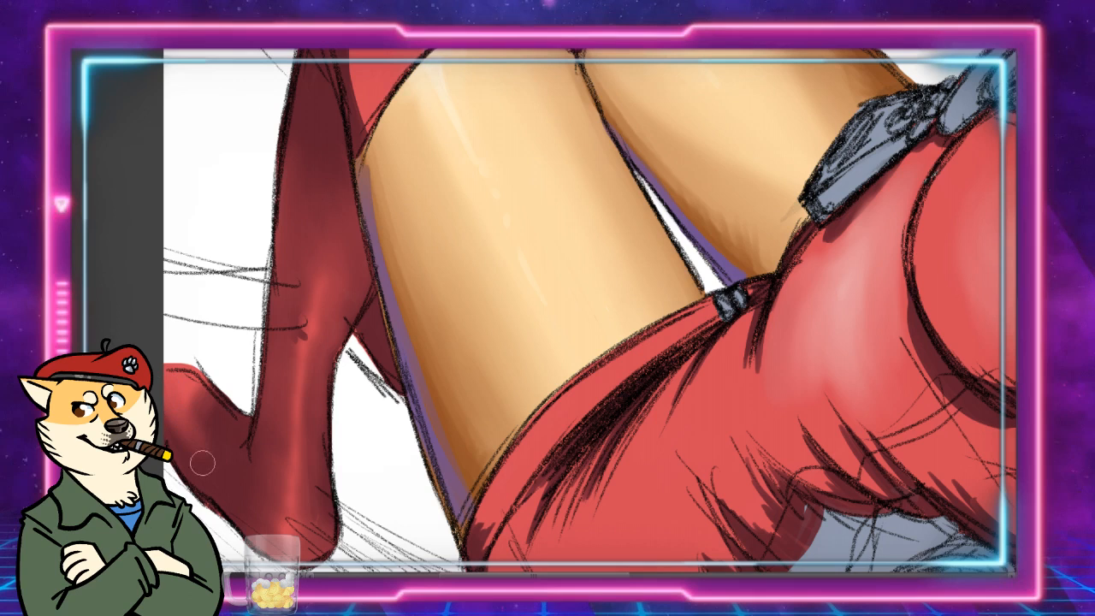
{"action": "left_click_drag", "start_coordinate": [164, 390], "coordinate": [208, 479]}
{"action": "mouse_move", "coordinate": [163, 399]}
{"action": "left_mouse_down"}
{"action": "mouse_move", "coordinate": [196, 450]}
{"action": "mouse_move", "coordinate": [212, 433]}
{"action": "mouse_move", "coordinate": [203, 397]}
{"action": "mouse_move", "coordinate": [197, 429]}
{"action": "mouse_move", "coordinate": [232, 432]}
{"action": "mouse_move", "coordinate": [168, 433]}
{"action": "left_mouse_up"}
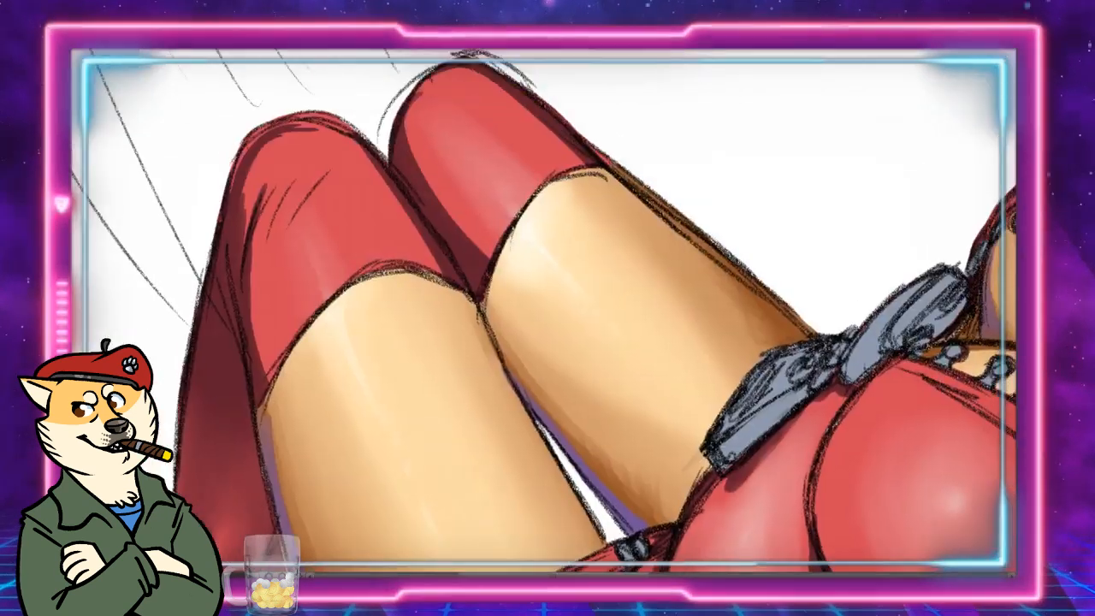
{"action": "mouse_move", "coordinate": [270, 377]}
{"action": "left_mouse_down"}
{"action": "mouse_move", "coordinate": [294, 512]}
{"action": "mouse_move", "coordinate": [305, 488]}
{"action": "mouse_move", "coordinate": [277, 507]}
{"action": "mouse_move", "coordinate": [295, 406]}
{"action": "mouse_move", "coordinate": [270, 417]}
{"action": "mouse_move", "coordinate": [288, 355]}
{"action": "mouse_move", "coordinate": [310, 398]}
{"action": "mouse_move", "coordinate": [317, 466]}
{"action": "mouse_move", "coordinate": [292, 495]}
{"action": "mouse_move", "coordinate": [295, 432]}
{"action": "mouse_move", "coordinate": [276, 424]}
{"action": "mouse_move", "coordinate": [283, 321]}
{"action": "mouse_move", "coordinate": [276, 335]}
{"action": "mouse_move", "coordinate": [316, 292]}
{"action": "mouse_move", "coordinate": [265, 365]}
{"action": "mouse_move", "coordinate": [342, 274]}
{"action": "mouse_move", "coordinate": [267, 294]}
{"action": "left_mouse_up"}
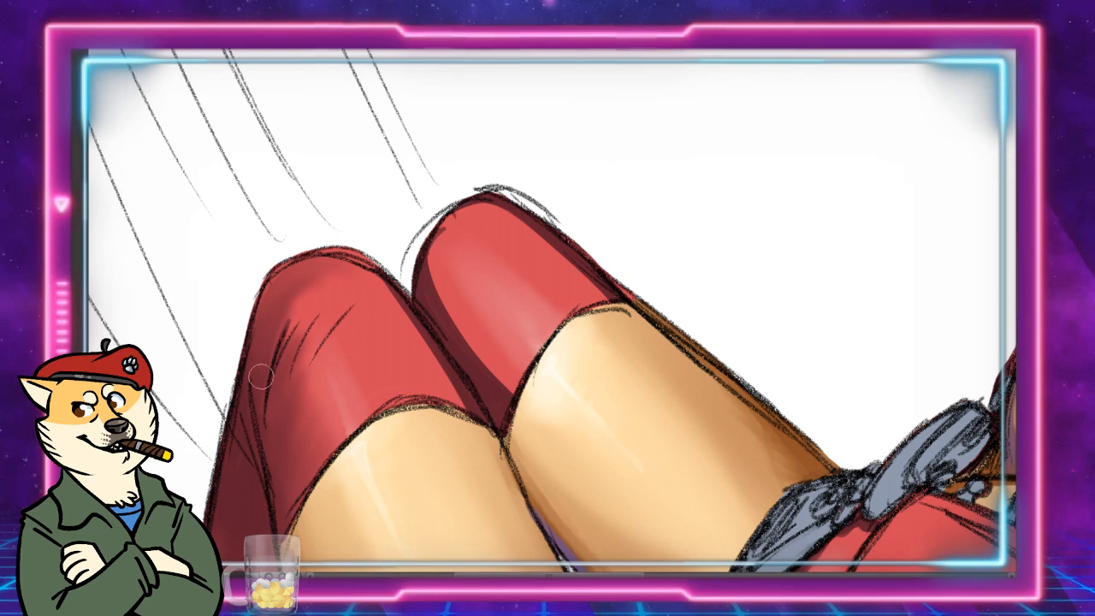